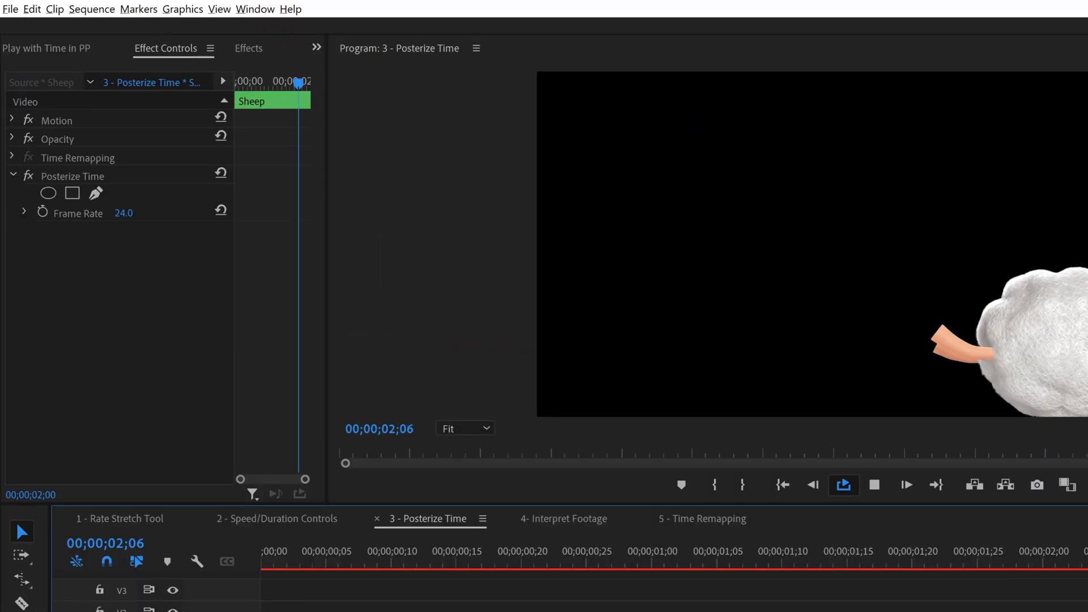
# Switch the Timeline to the '1 - Rate Stretch Tool' sequence with its 2;10 Sheep clip
pyautogui.click(131, 212)
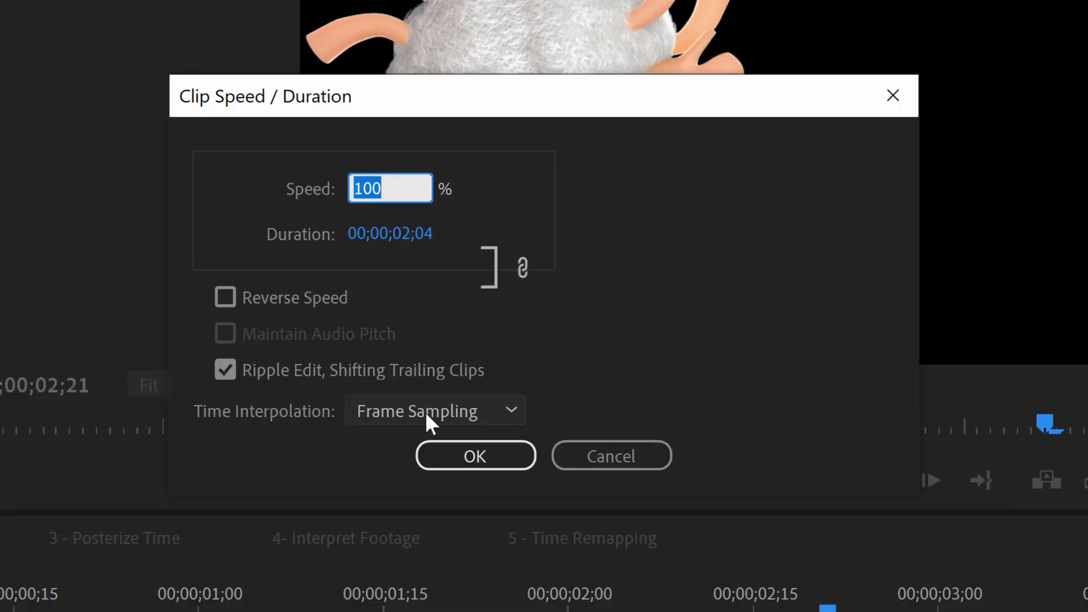
pyautogui.click(499, 414)
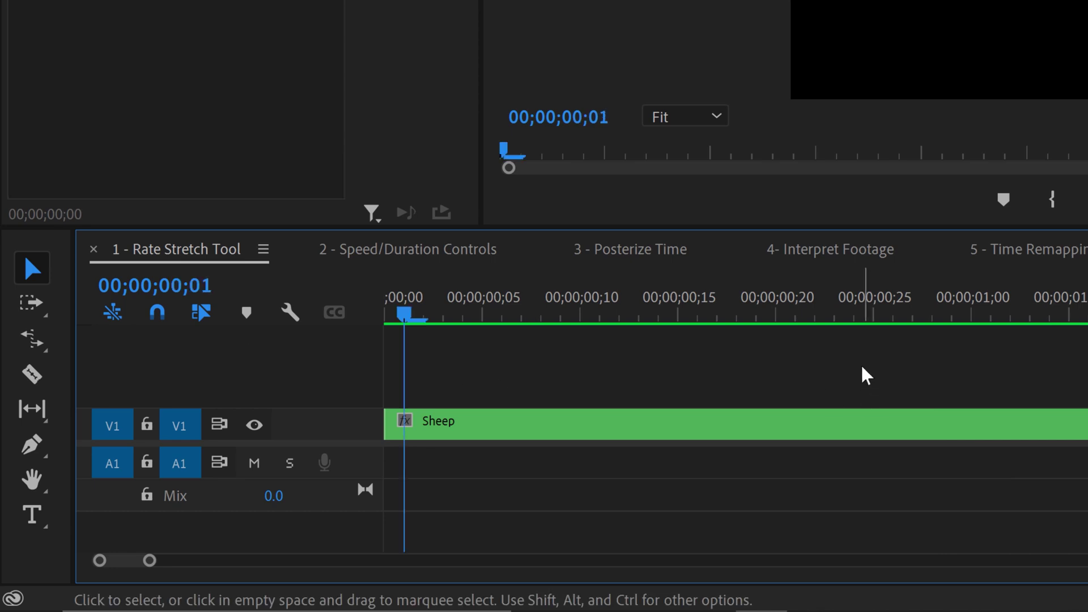
# Rate-stretch the Sheep clip shorter to 159.09% speed and play it back
pyautogui.press('r')
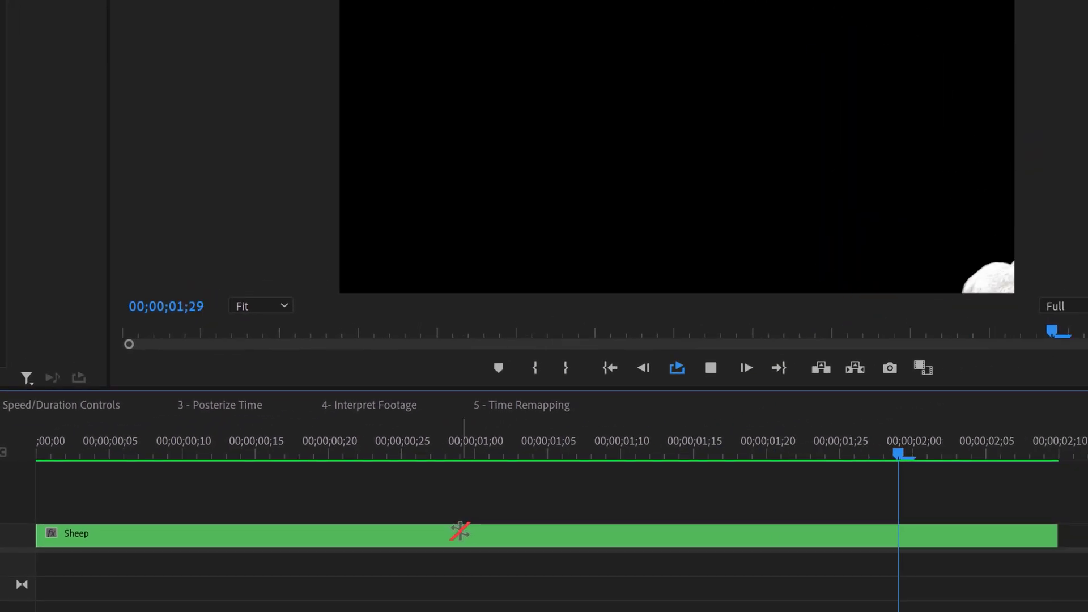
pyautogui.click(485, 531)
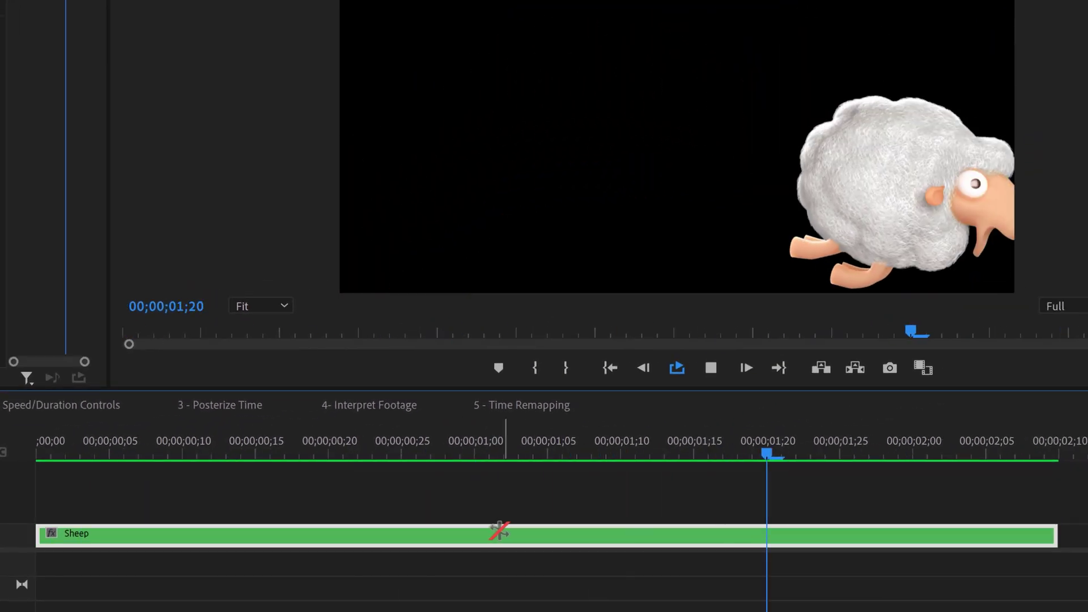
pyautogui.press('space')
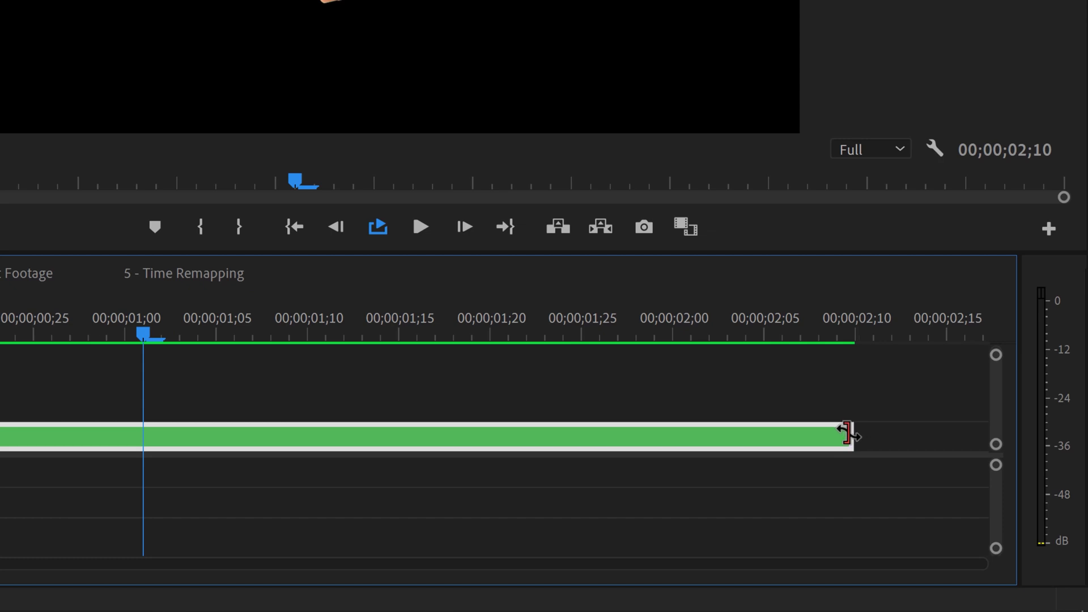
pyautogui.moveTo(849, 436); pyautogui.dragTo(370, 433)
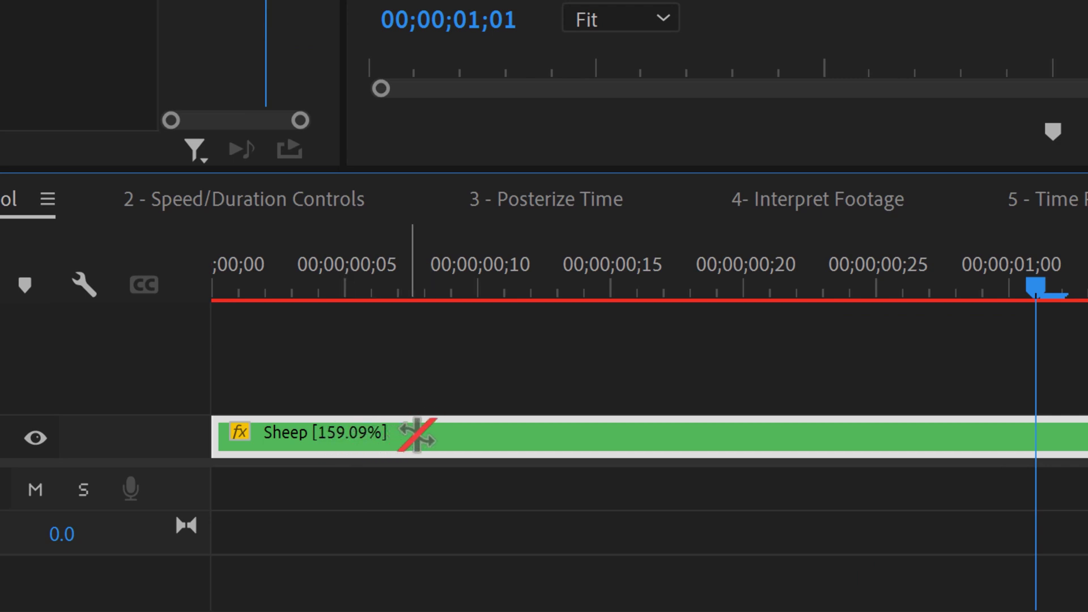
pyautogui.press('v')
pyautogui.press('space')
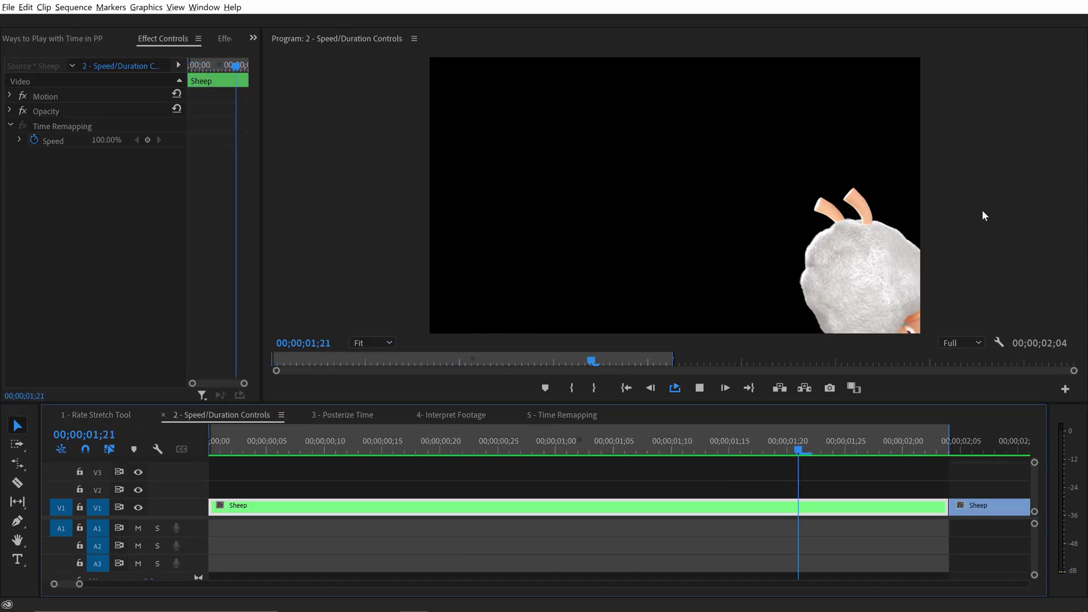
# Set the Sheep clip to 150.1% speed in Clip > Speed/Duration and play from the start
pyautogui.press('space')
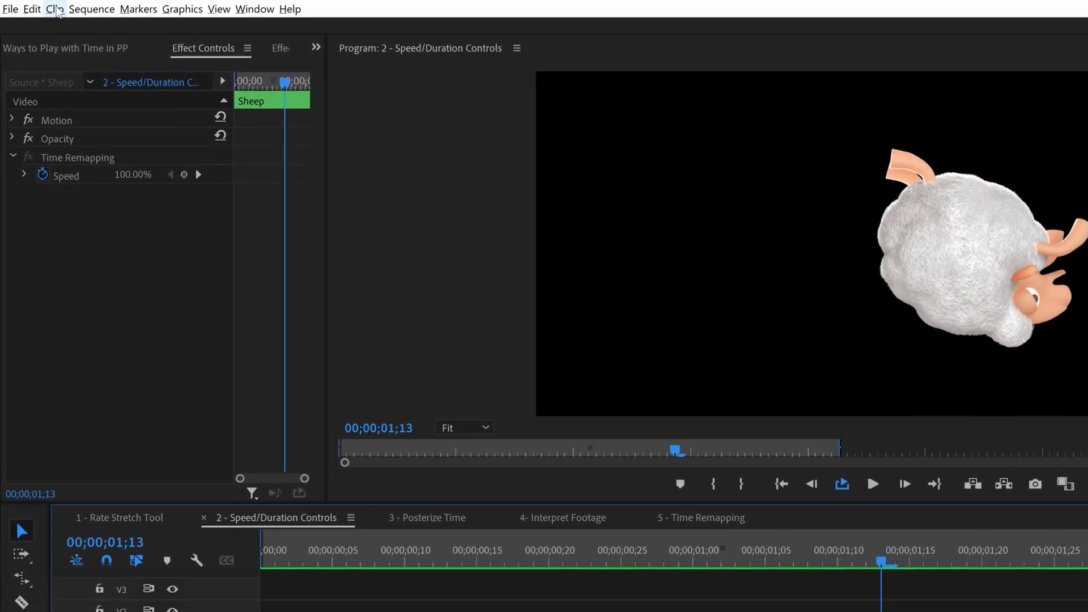
pyautogui.click(44, 8)
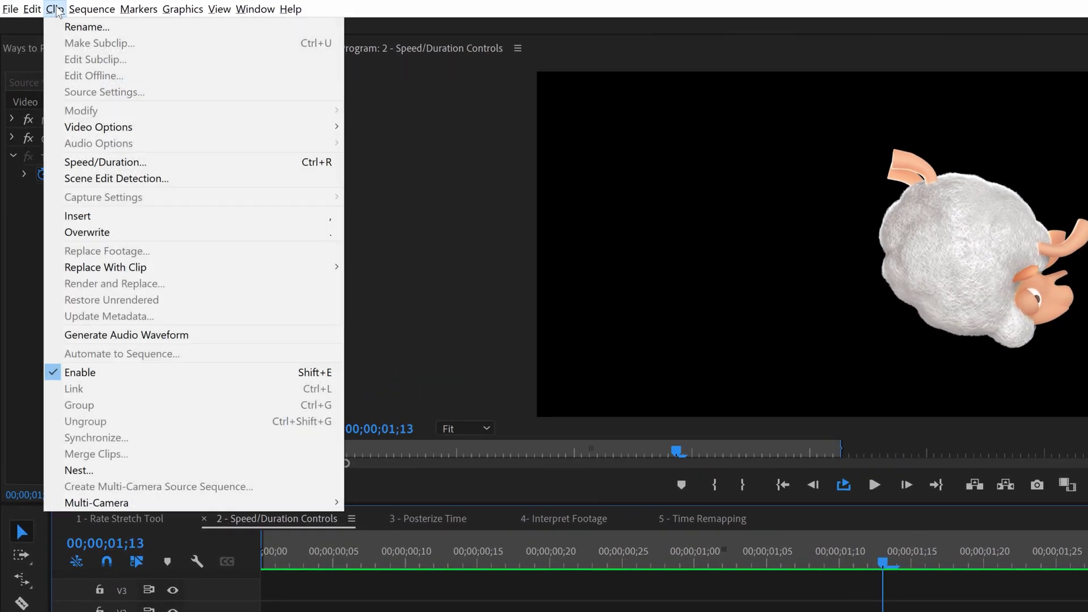
pyautogui.click(97, 166)
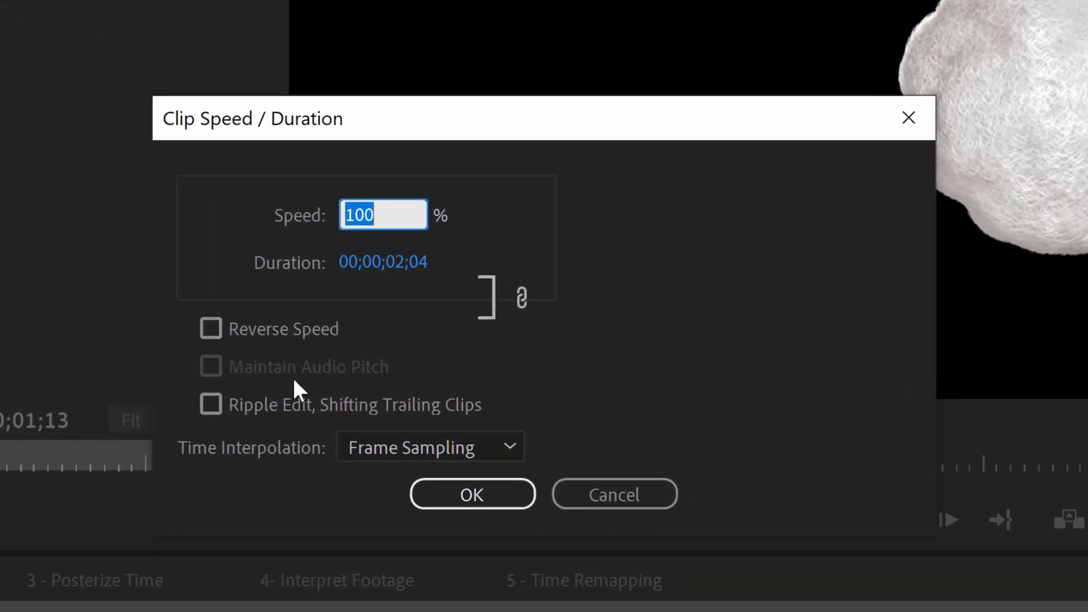
pyautogui.click(224, 230)
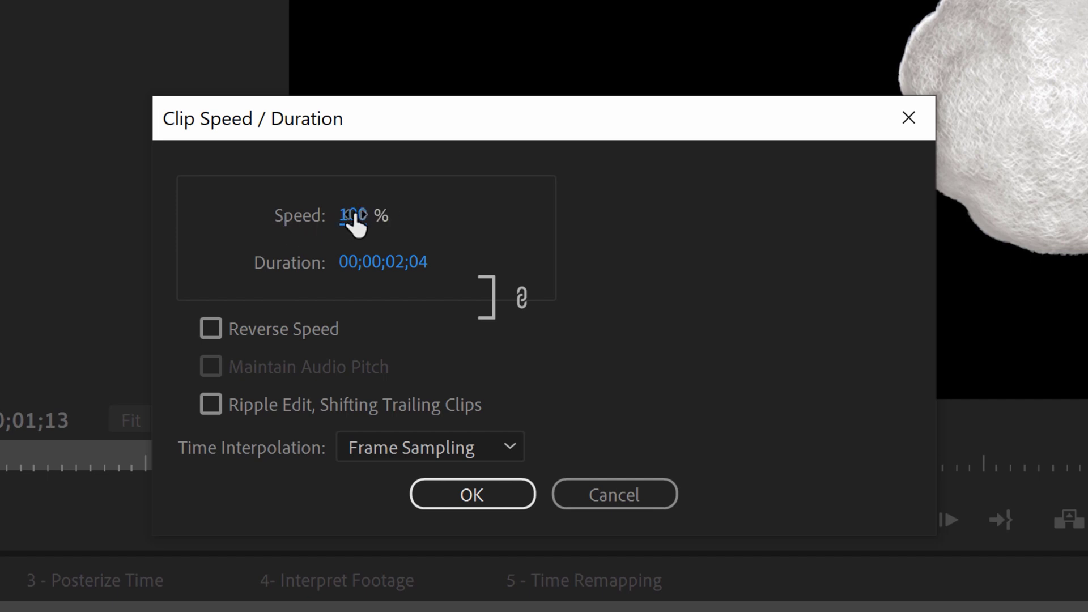
pyautogui.moveTo(353, 215); pyautogui.dragTo(516, 224)
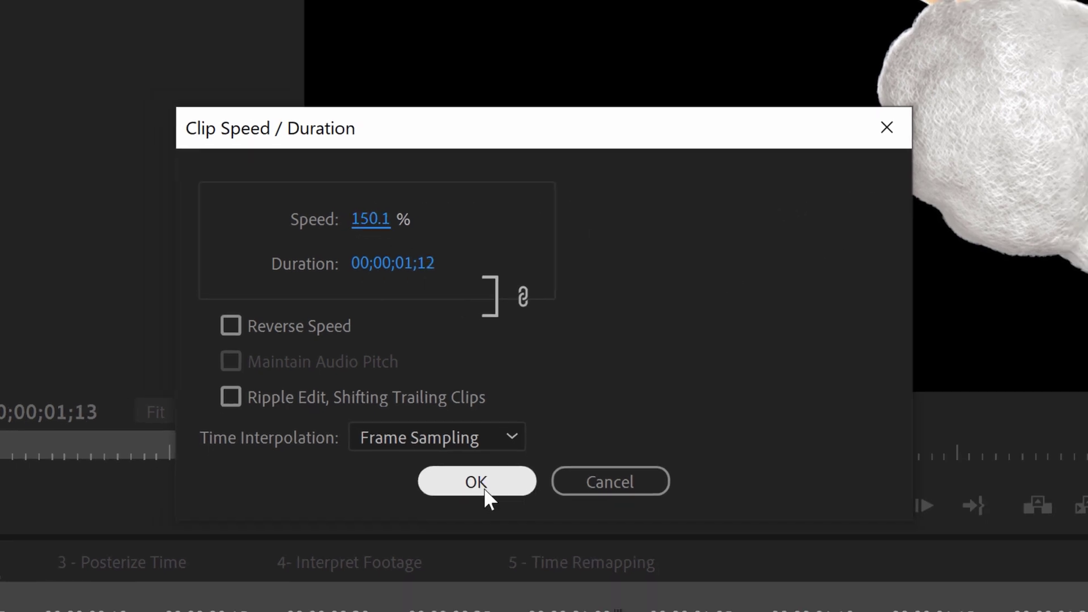
pyautogui.click(476, 503)
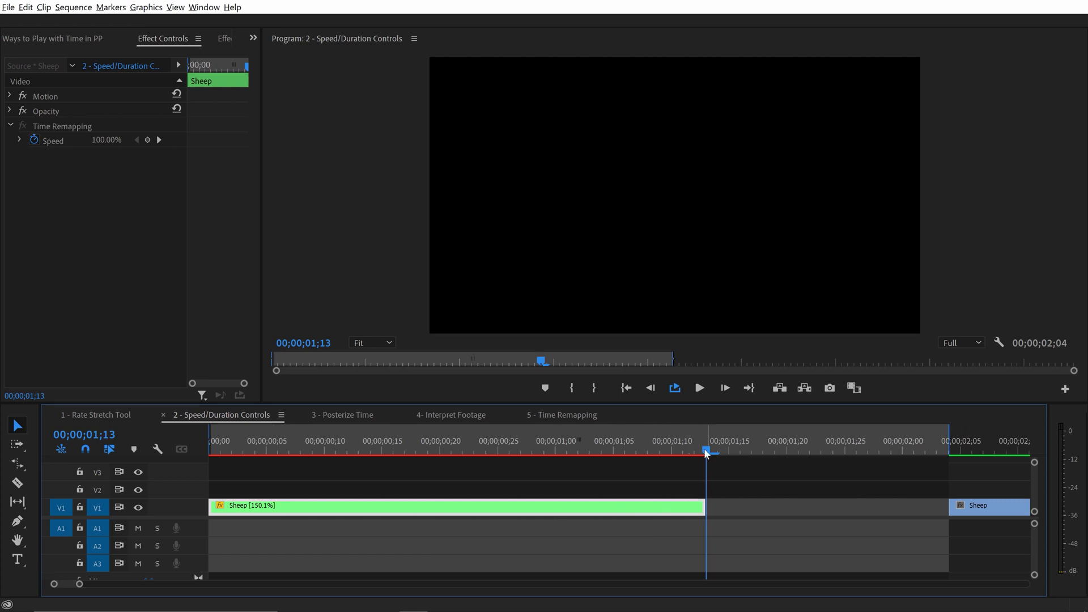
pyautogui.press('Home')
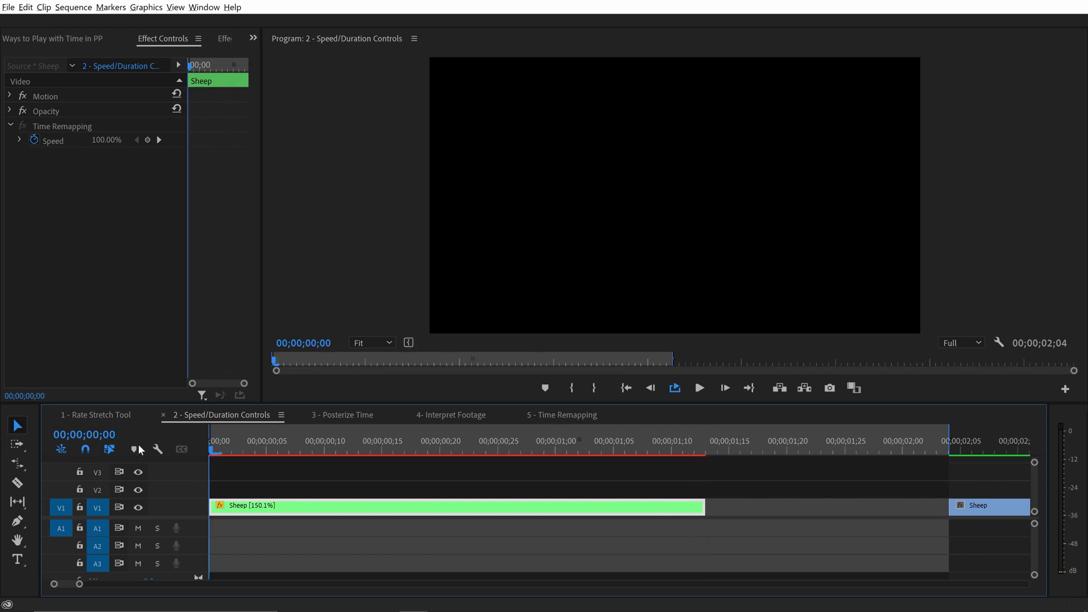
pyautogui.press('space')
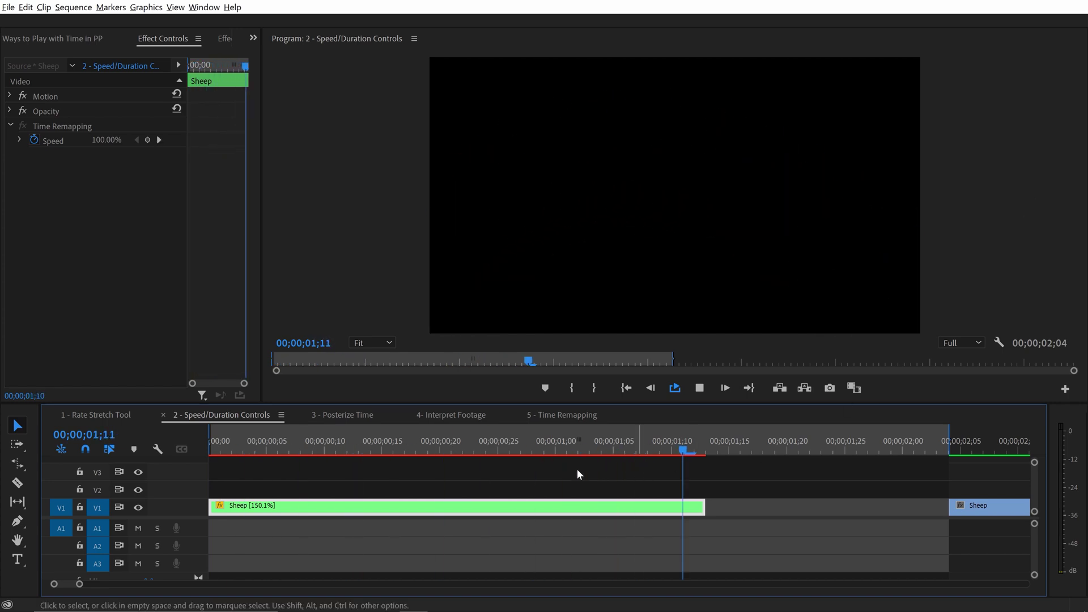
# Reset the Sheep clip's speed to 100% in Speed/Duration
pyautogui.rightClick(432, 512)
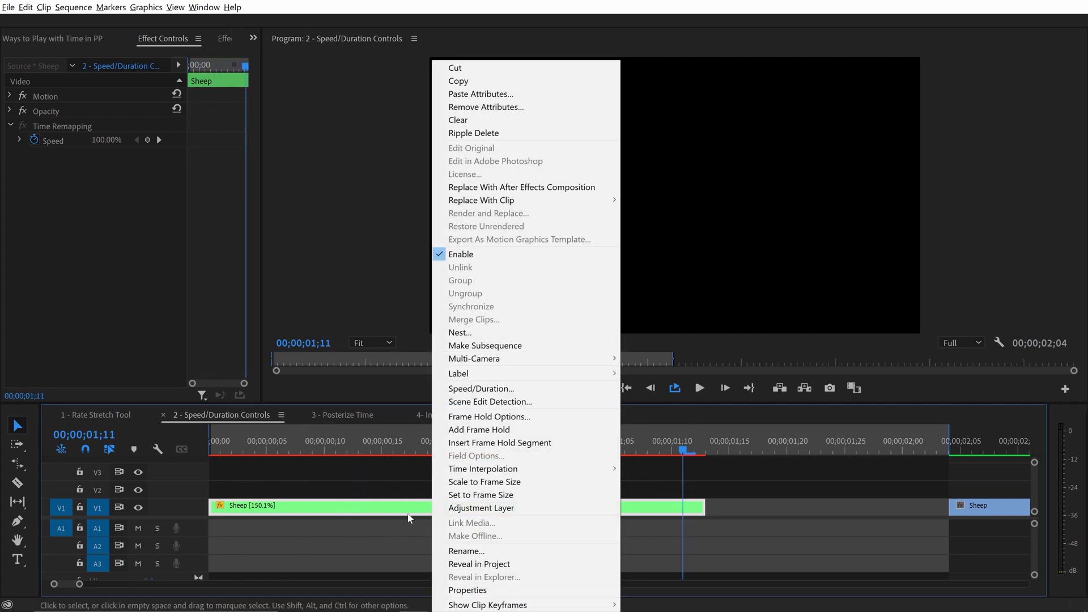
pyautogui.click(493, 389)
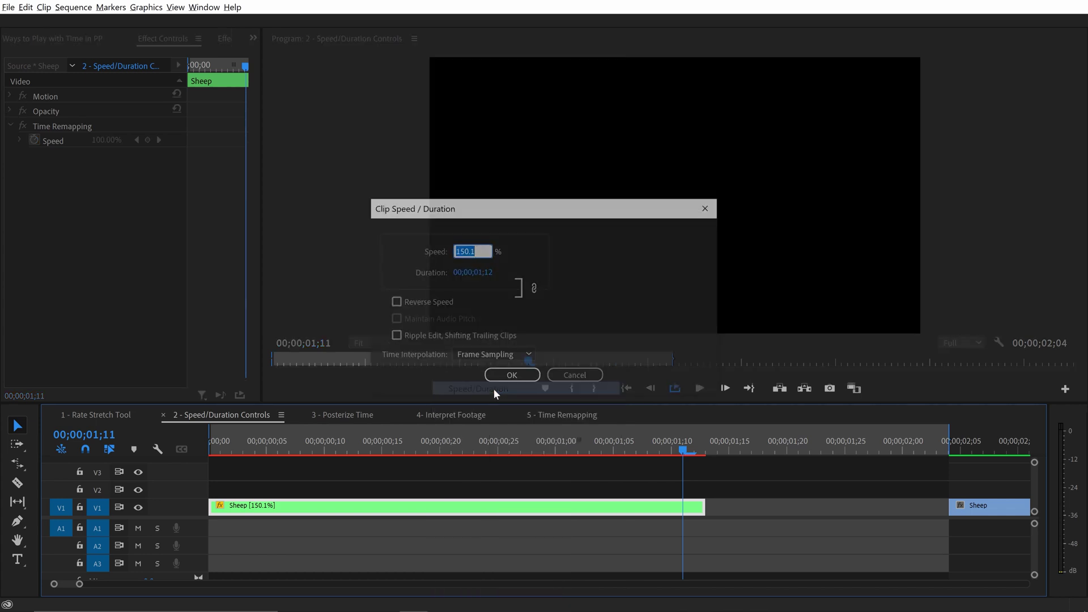
pyautogui.write('100')
pyautogui.press('Return')
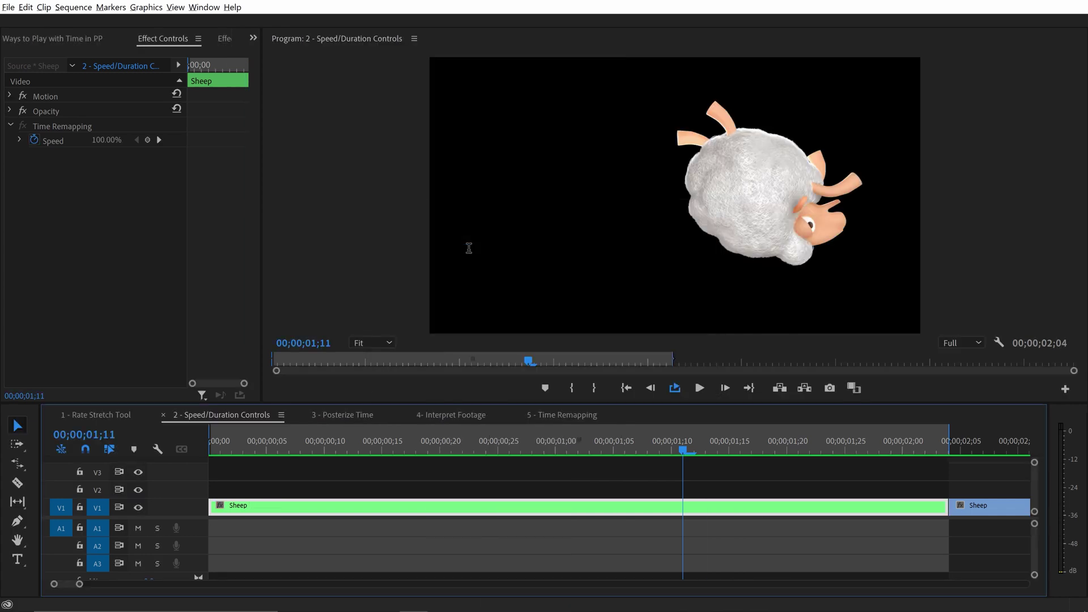
# Preview the clip at 150% with duration unlinked, then undo the change
pyautogui.rightClick(547, 510)
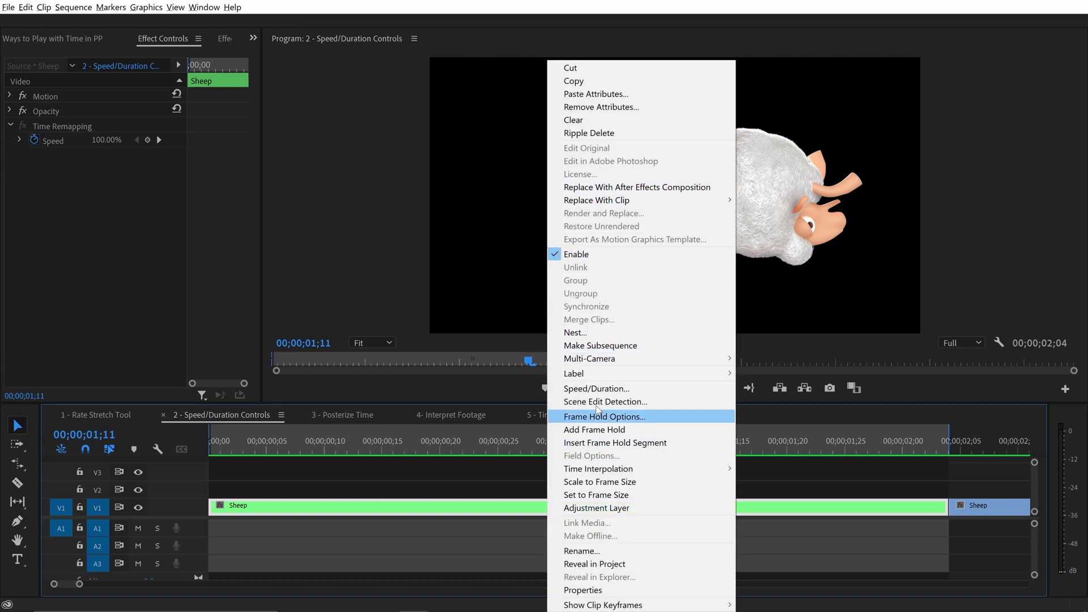
pyautogui.click(595, 389)
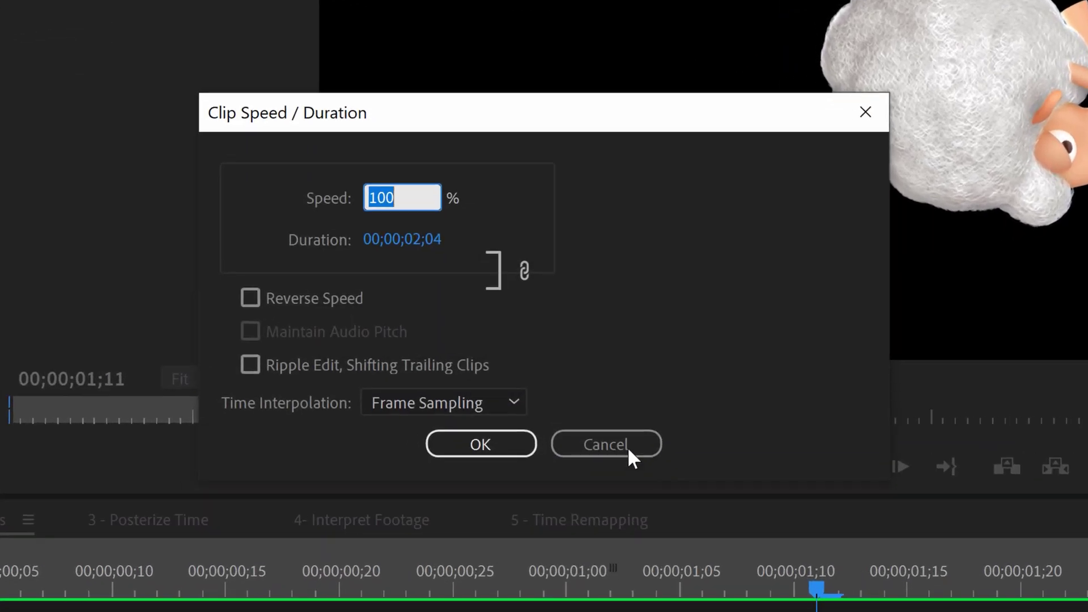
pyautogui.click(523, 270)
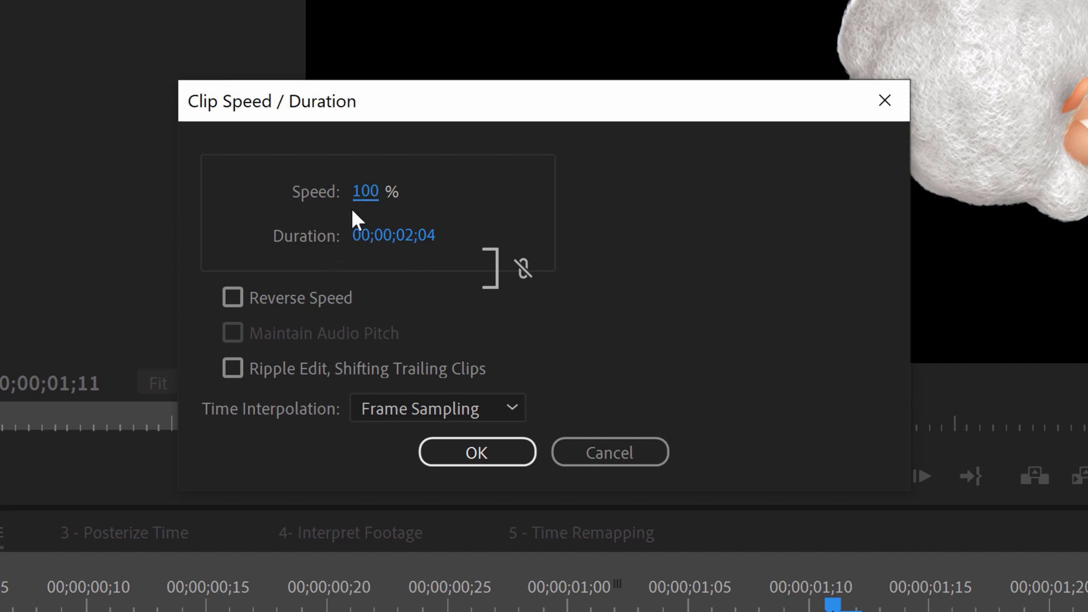
pyautogui.click(385, 194)
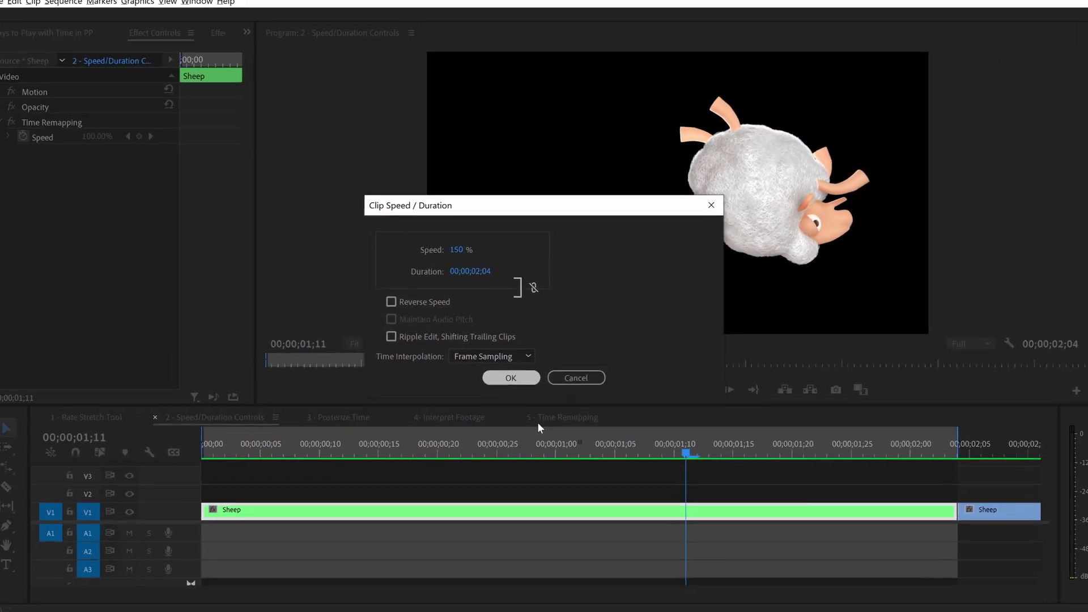
pyautogui.click(498, 454)
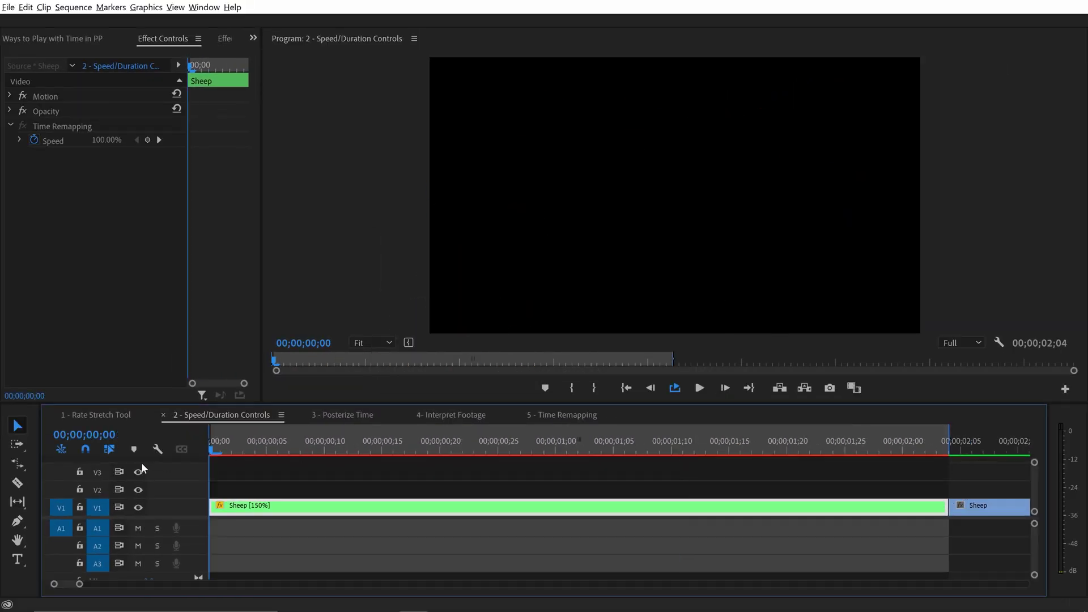
pyautogui.press('space')
pyautogui.click(960, 471)
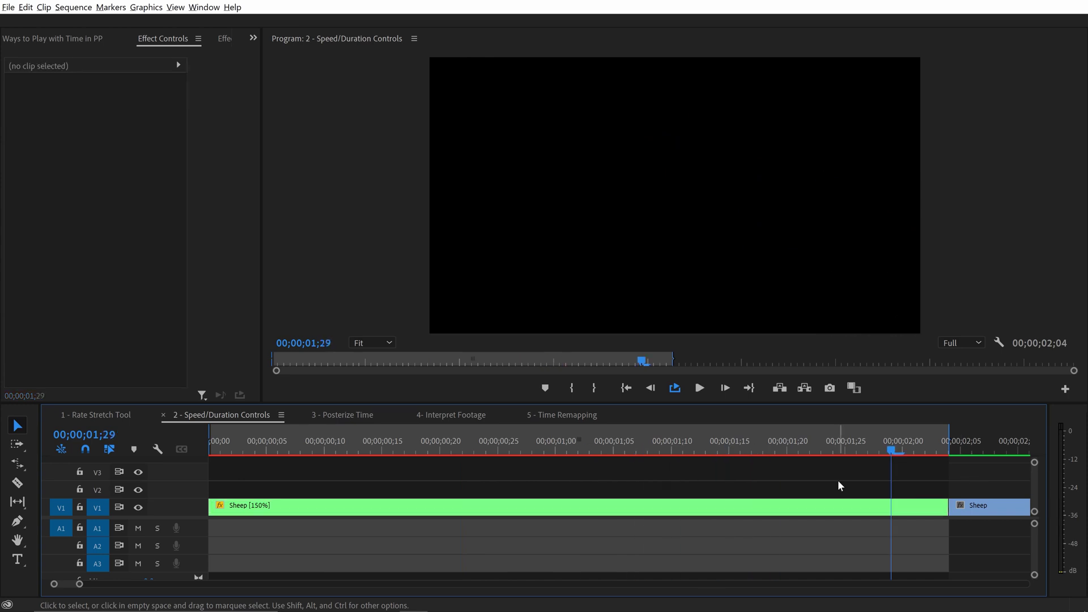
pyautogui.hotkey('ctrl', 'z')
# Turn on Reverse Speed for the Sheep clip and play it backwards
pyautogui.rightClick(756, 505)
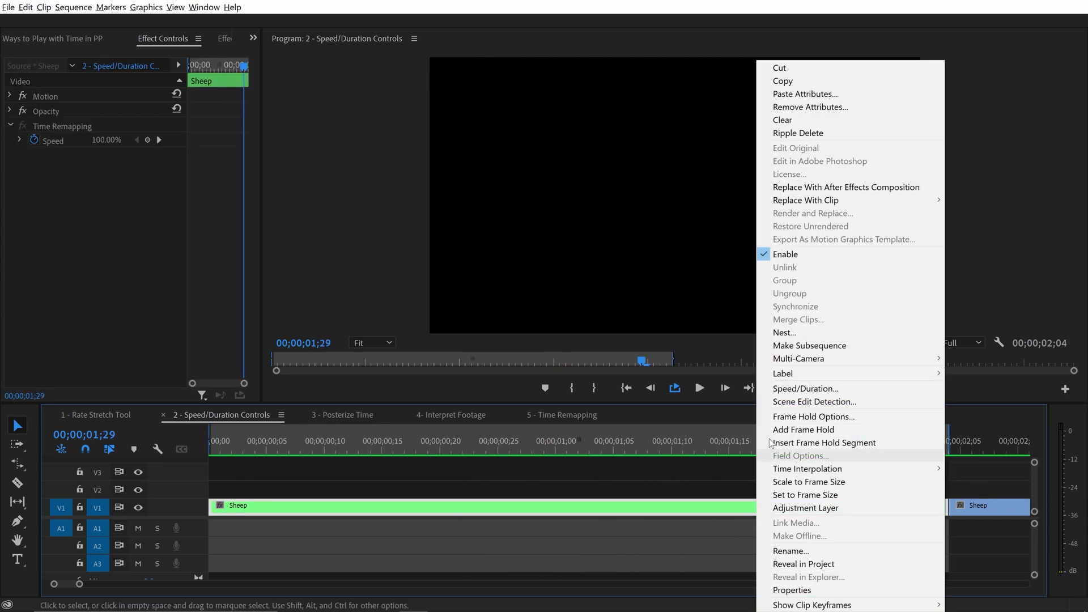
pyautogui.click(780, 389)
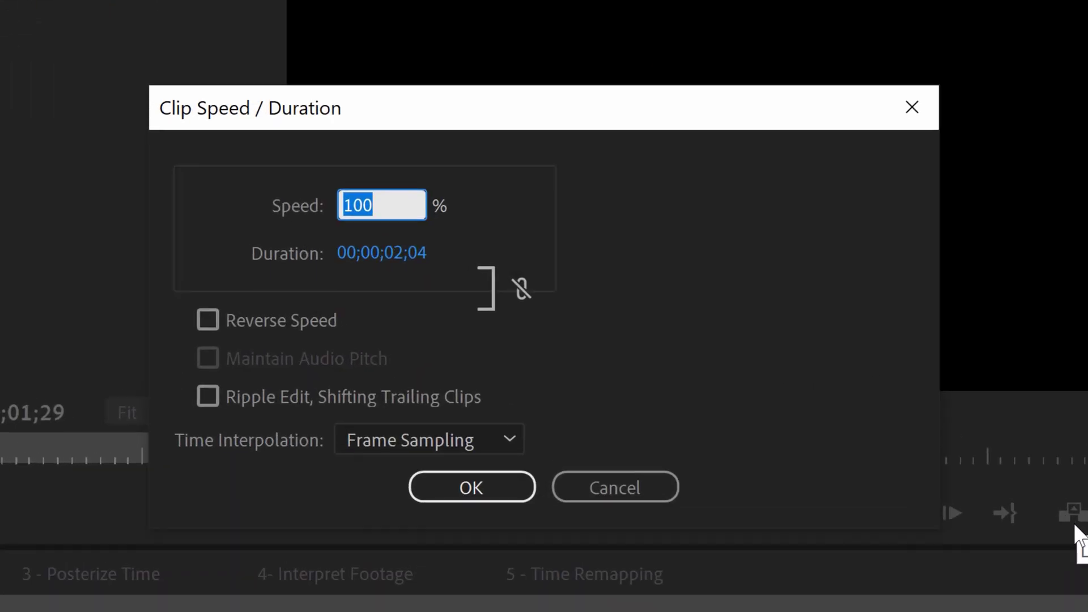
pyautogui.click(207, 321)
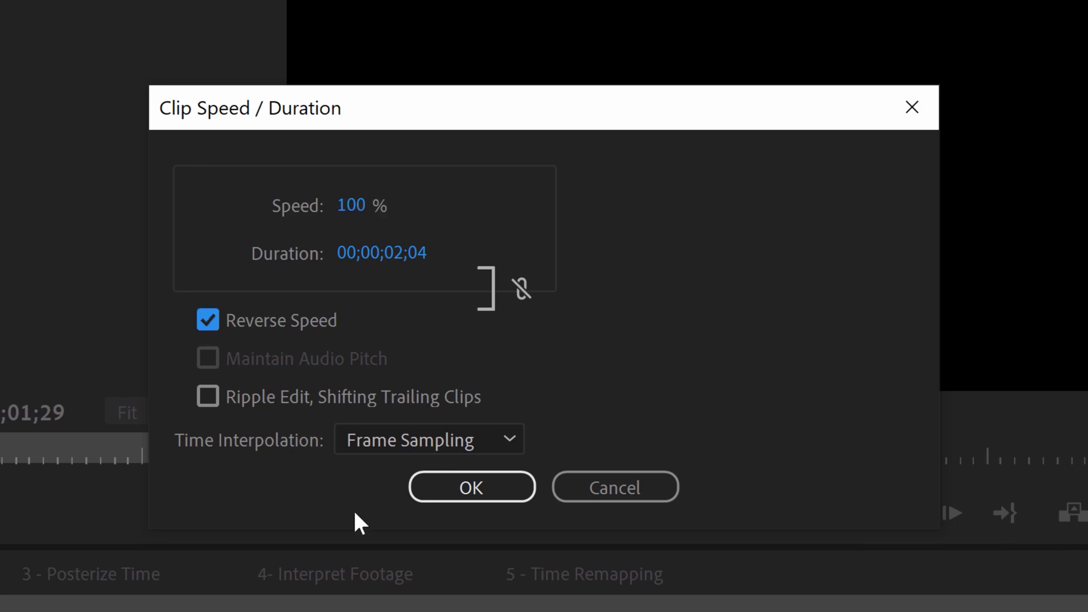
pyautogui.click(470, 494)
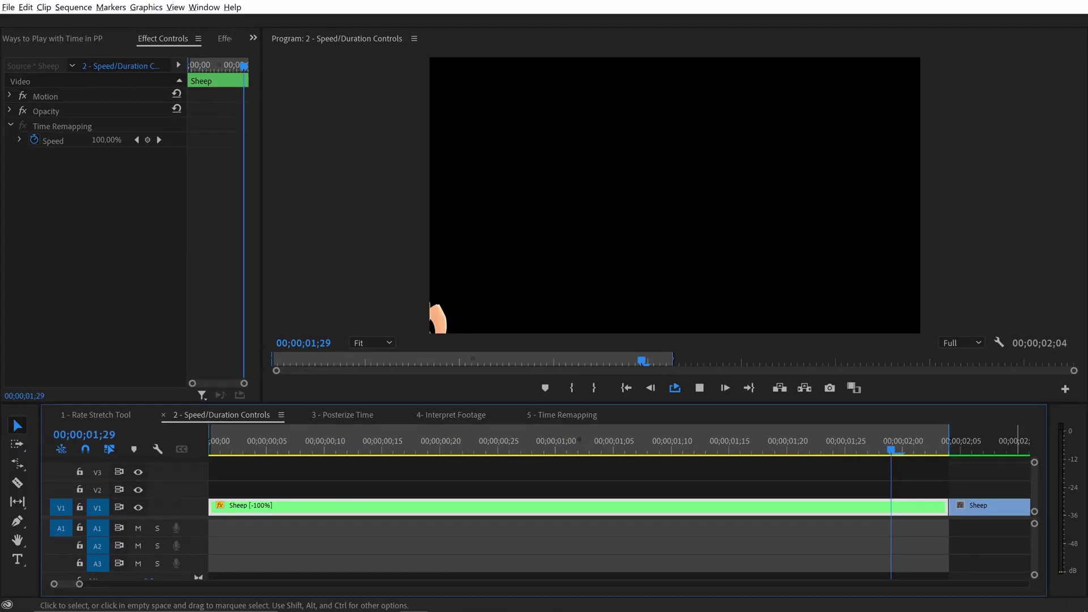
pyautogui.press('space')
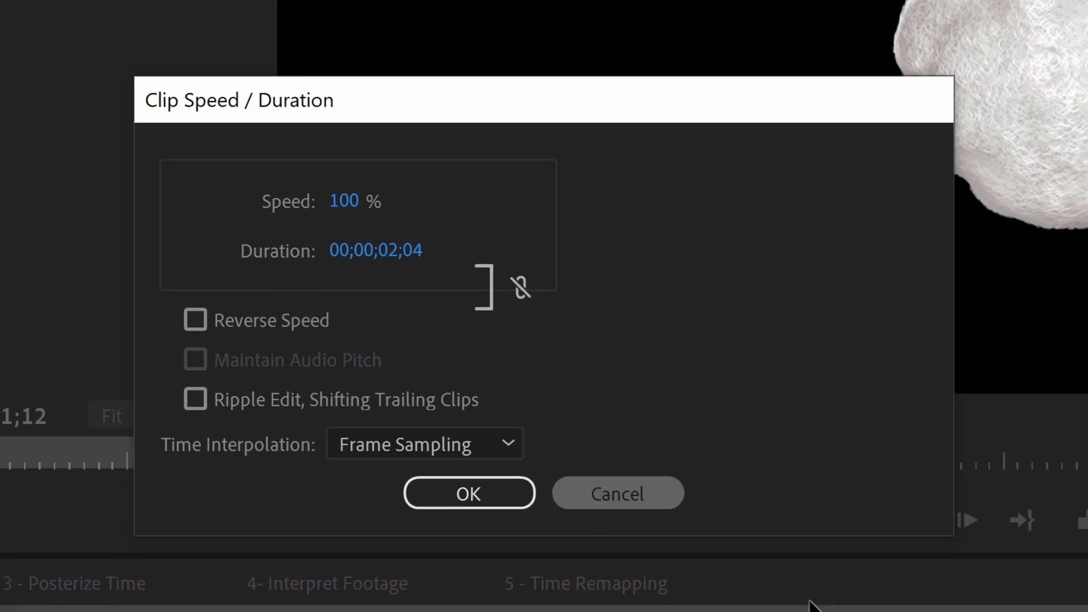
# Set the first Sheep clip to 142.4% speed with Ripple Edit shifting later clips left
pyautogui.click(605, 499)
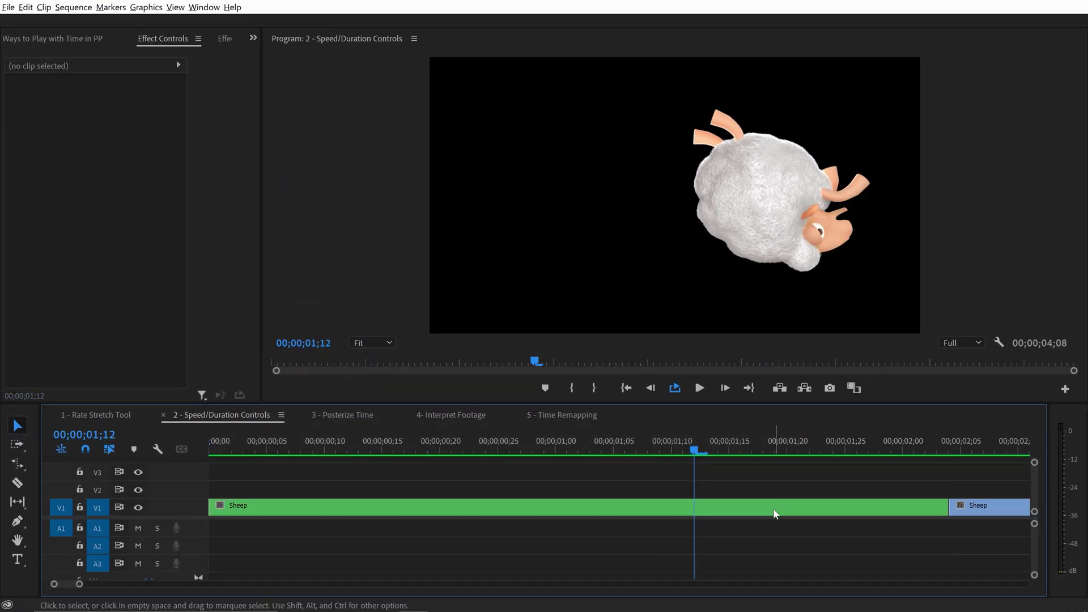
pyautogui.press('\\')
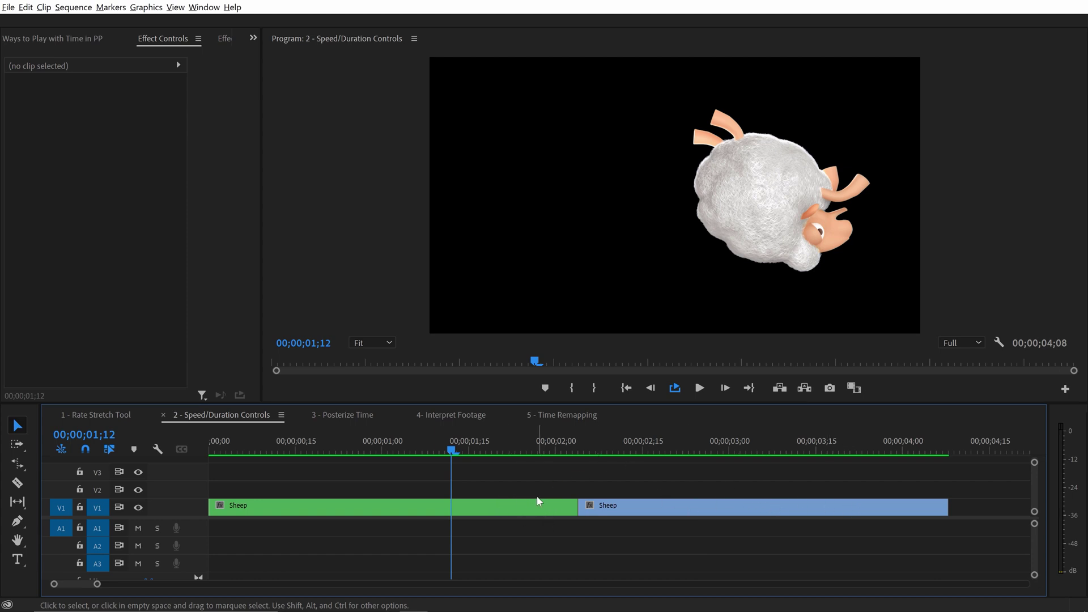
pyautogui.rightClick(352, 512)
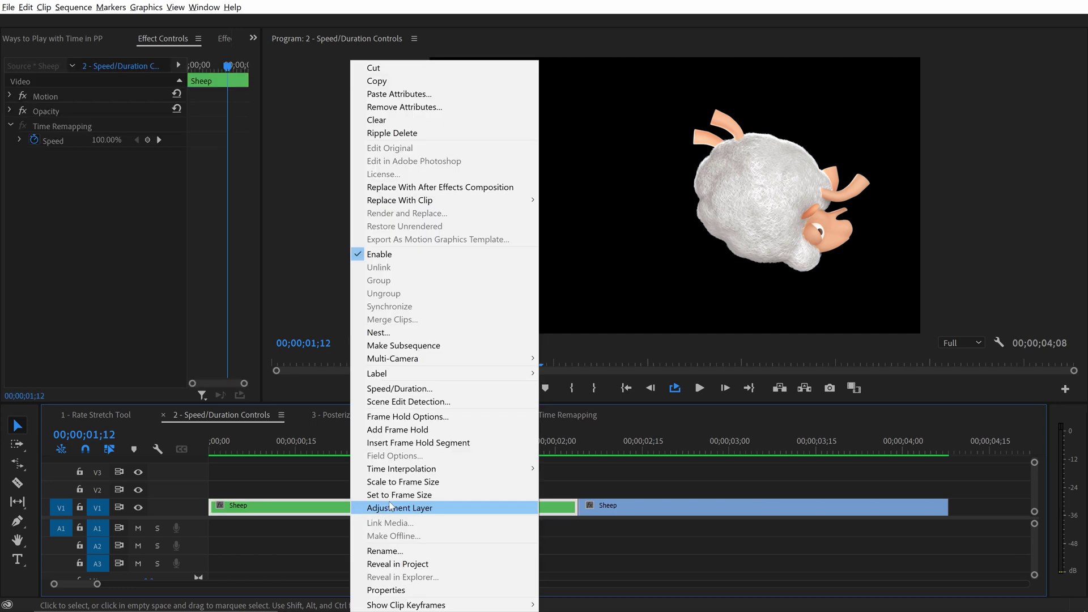
pyautogui.click(434, 391)
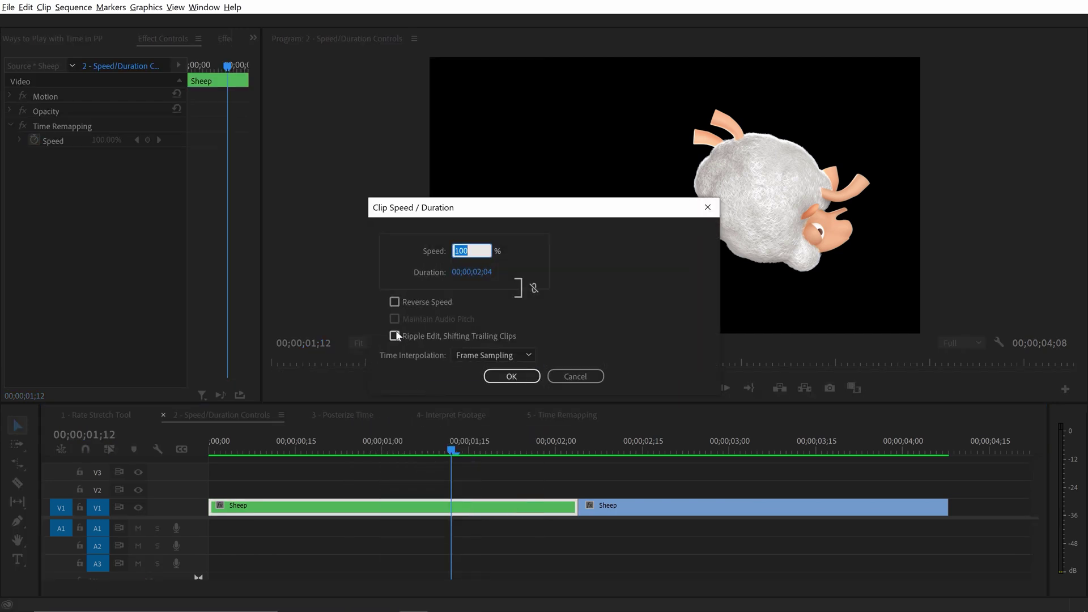
pyautogui.click(394, 335)
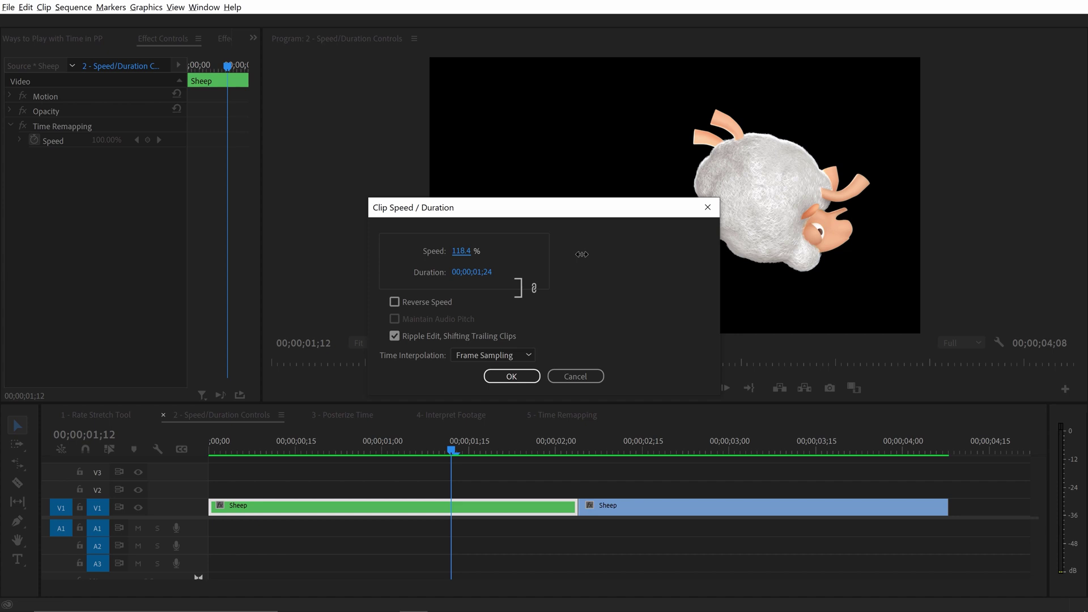
pyautogui.click(497, 376)
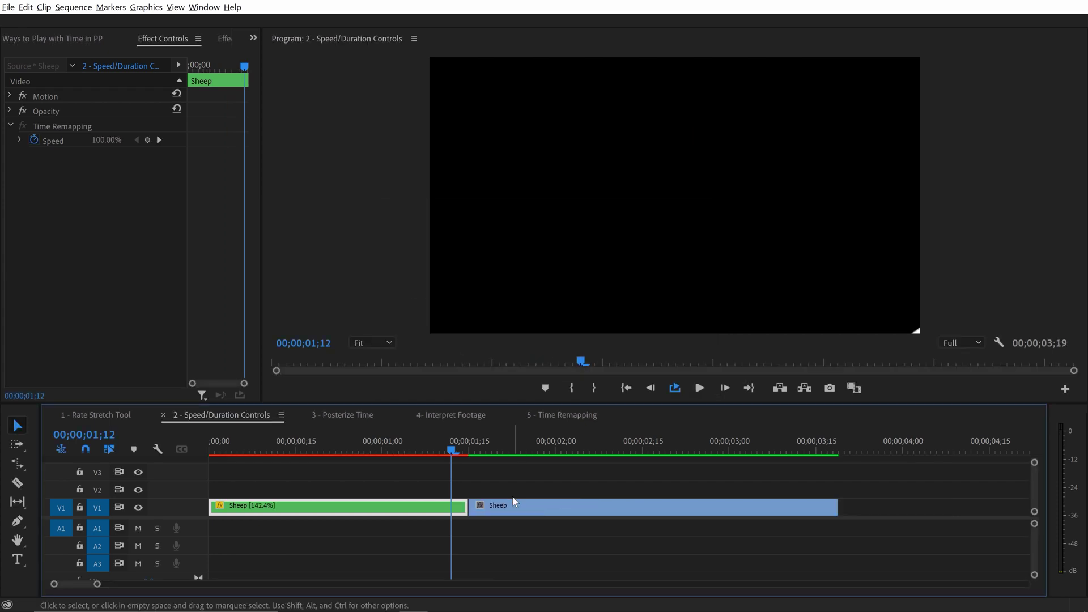
# Select the second, blue Sheep clip and play the sequence from the start
pyautogui.click(500, 505)
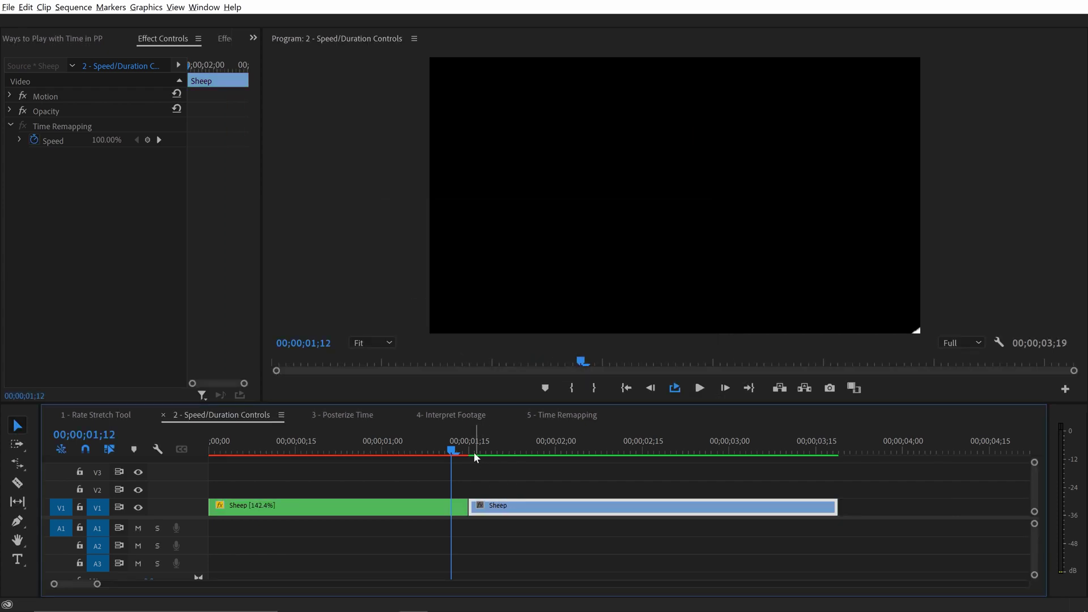
pyautogui.moveTo(474, 452); pyautogui.dragTo(209, 447)
pyautogui.press('space')
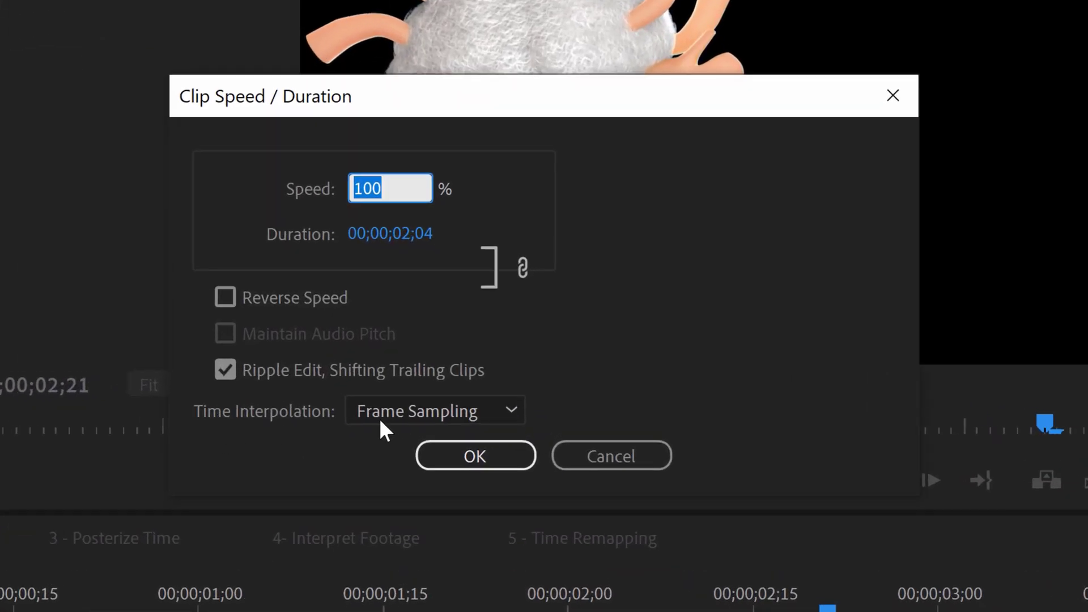
# Review the Time Interpolation dropdown choices
pyautogui.click(425, 412)
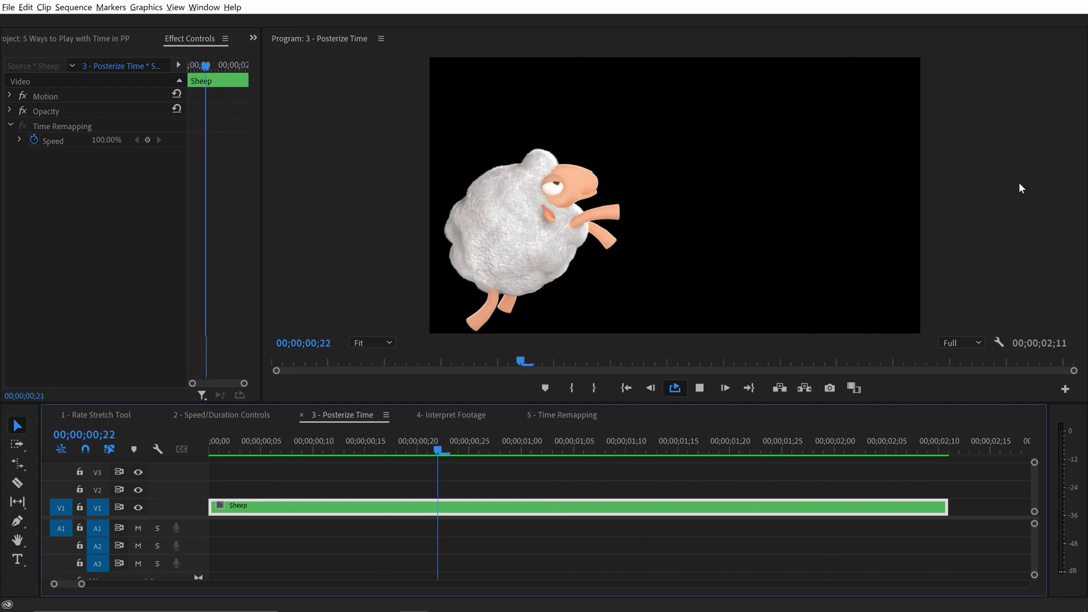
# Search the Effects panel for 'poste' and apply Posterize Time to the Sheep clip
pyautogui.press('space')
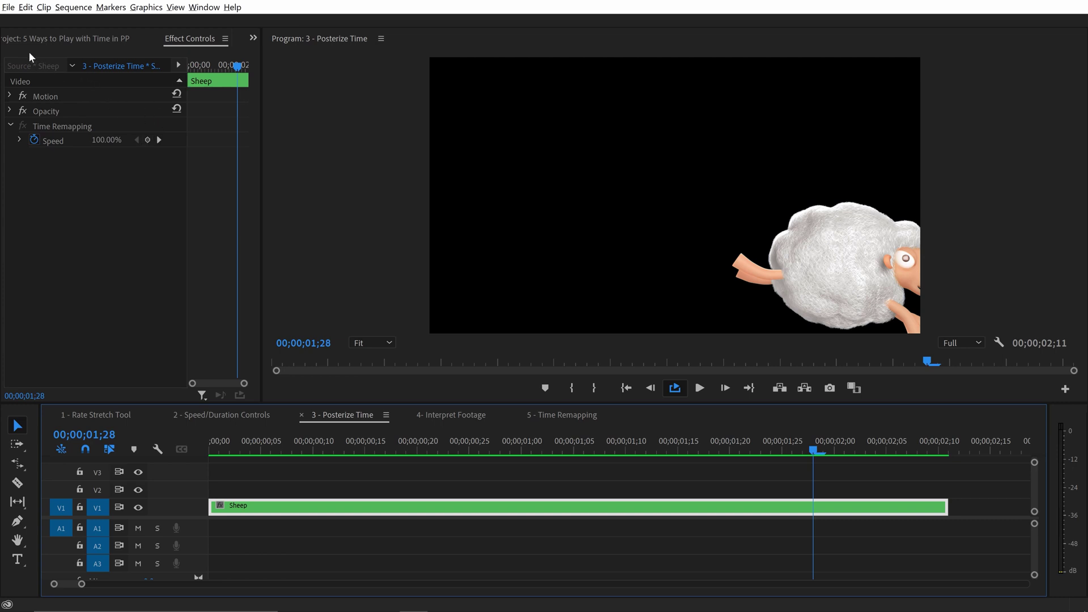
pyautogui.click(204, 7)
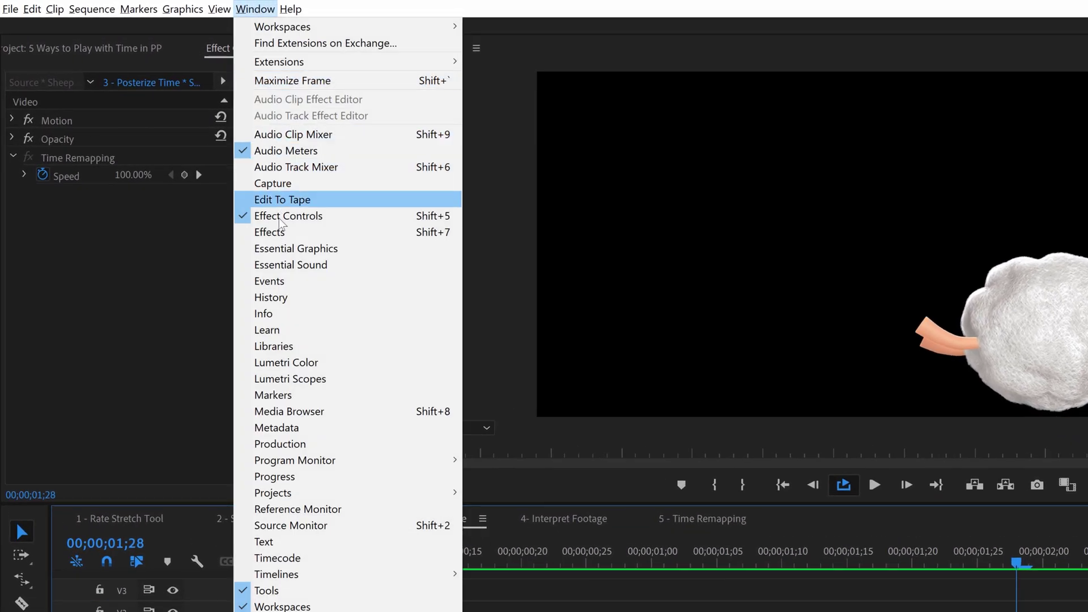
pyautogui.click(282, 233)
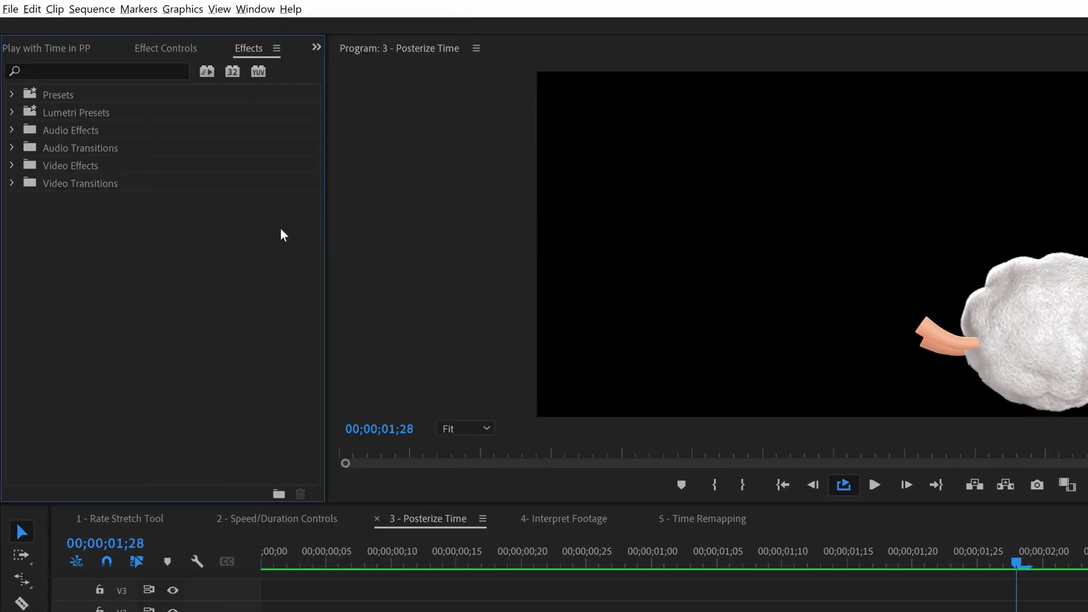
pyautogui.write('posterize t')
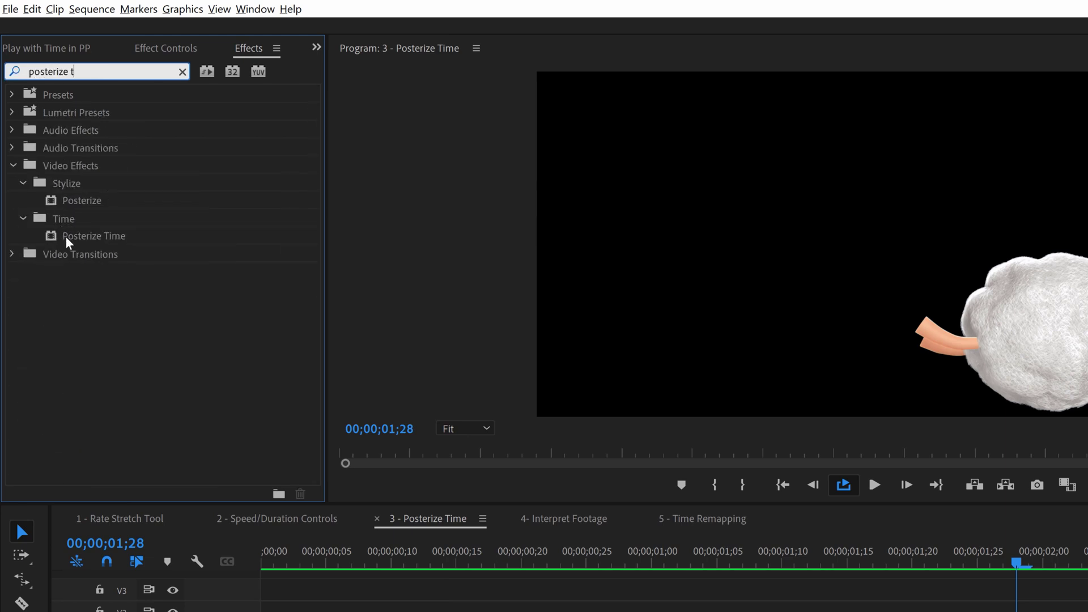
pyautogui.moveTo(66, 237); pyautogui.dragTo(311, 512)
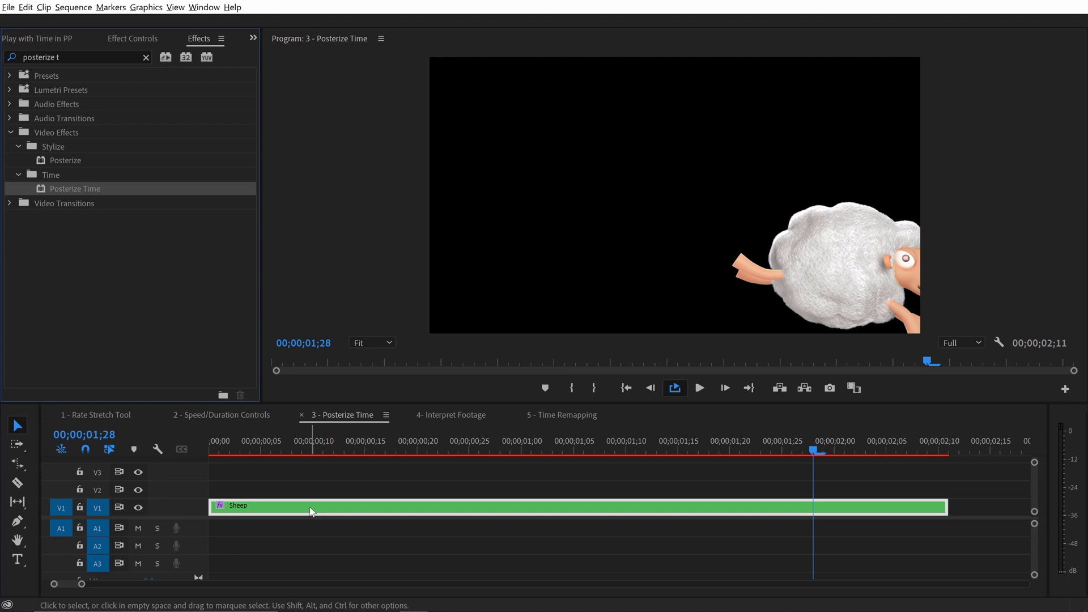
# Set Posterize Time's frame rate to 12 in Effect Controls and play the clip
pyautogui.press('Home')
pyautogui.click(389, 505)
pyautogui.click(133, 38)
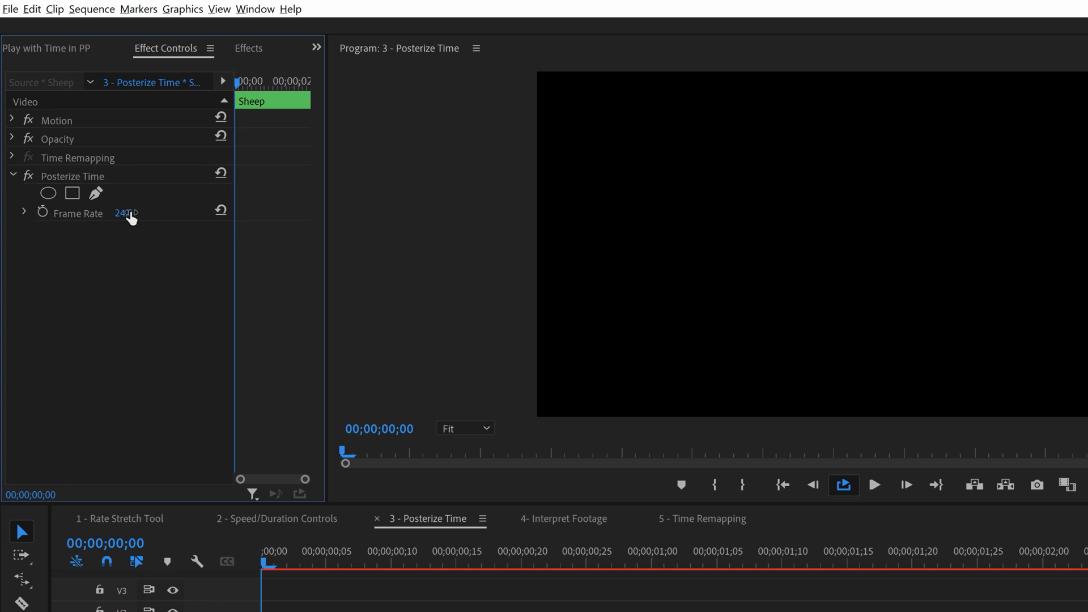
pyautogui.moveTo(325, 544); pyautogui.dragTo(266, 562)
pyautogui.press('space')
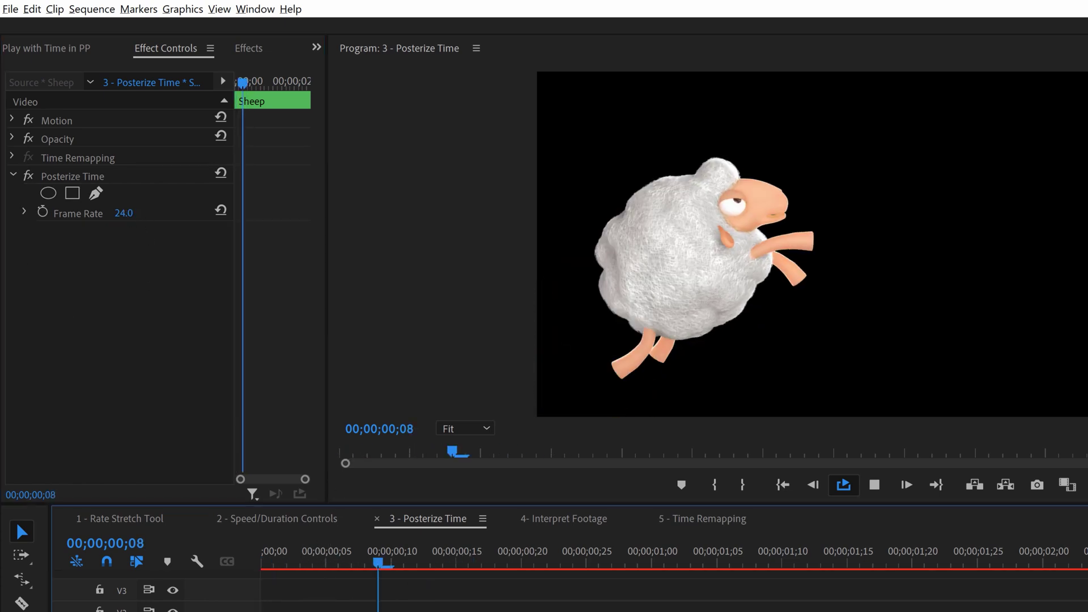
pyautogui.click(273, 83)
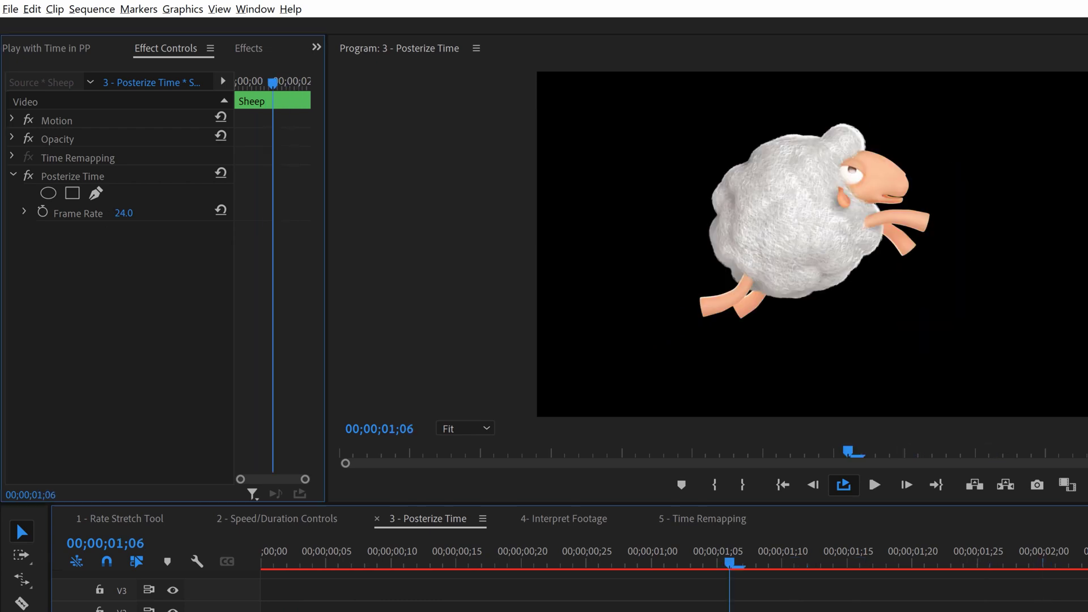
pyautogui.write('12')
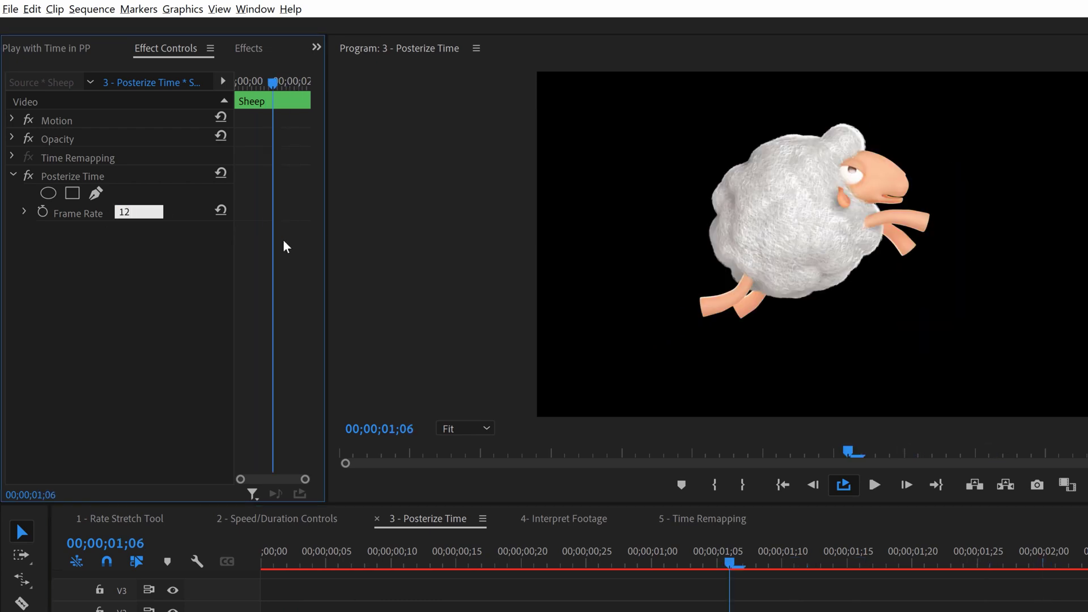
pyautogui.press('Return')
pyautogui.press('Home')
pyautogui.press('space')
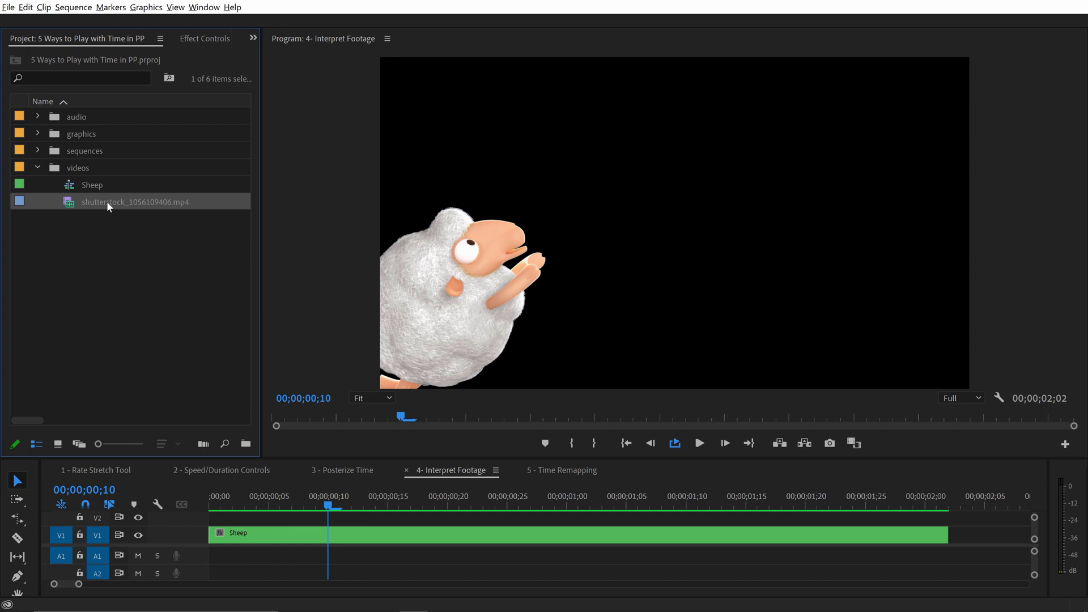
# Interpret the shutterstock footage at an assumed 12 fps, stretching the Sheep clip to 5;19
pyautogui.moveTo(109, 203)
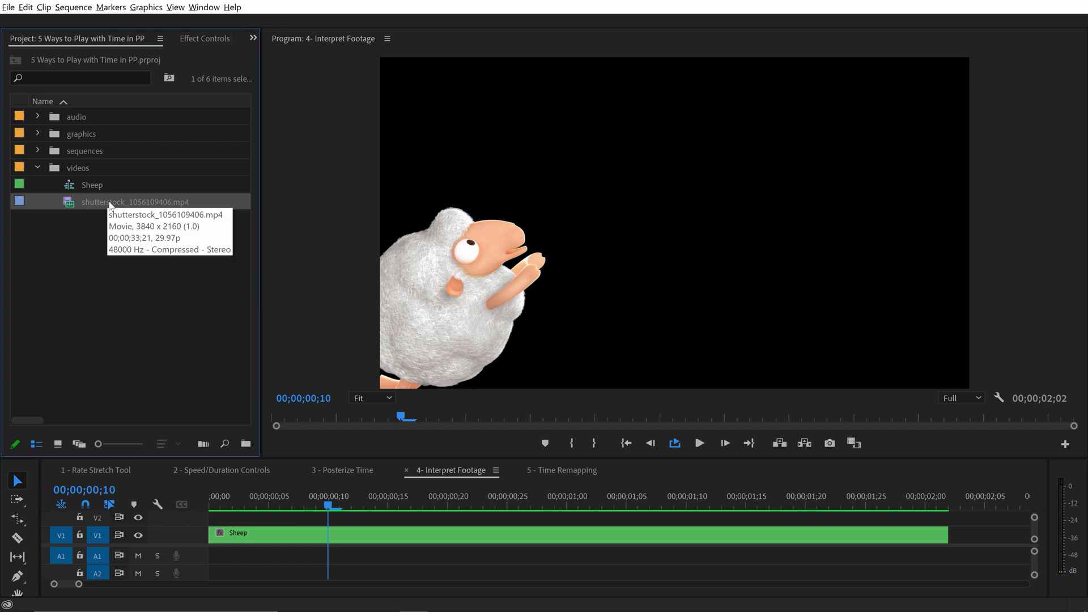
pyautogui.click(44, 10)
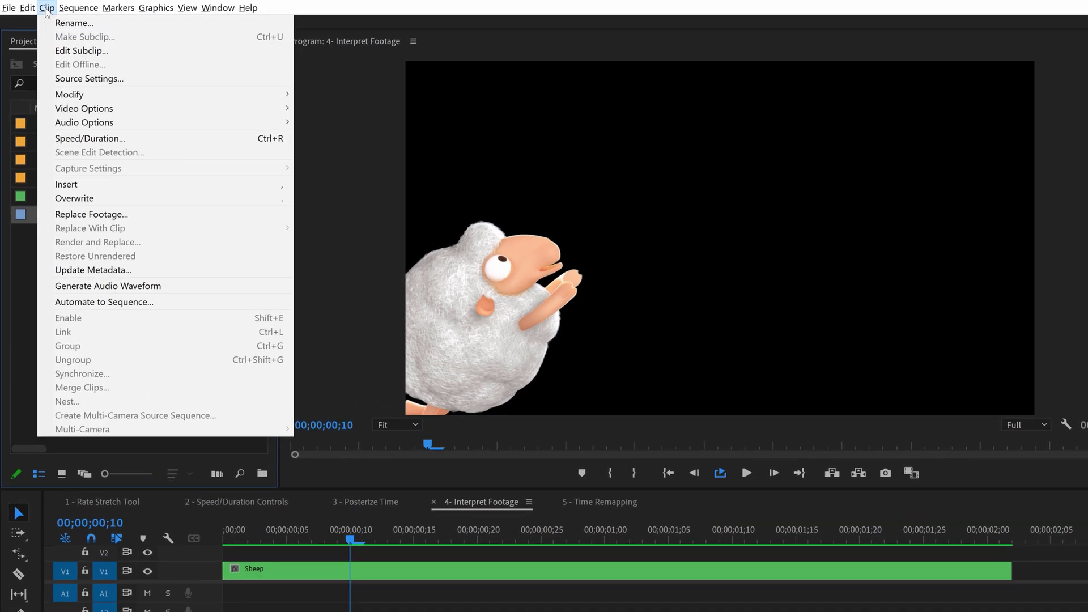
pyautogui.moveTo(75, 87)
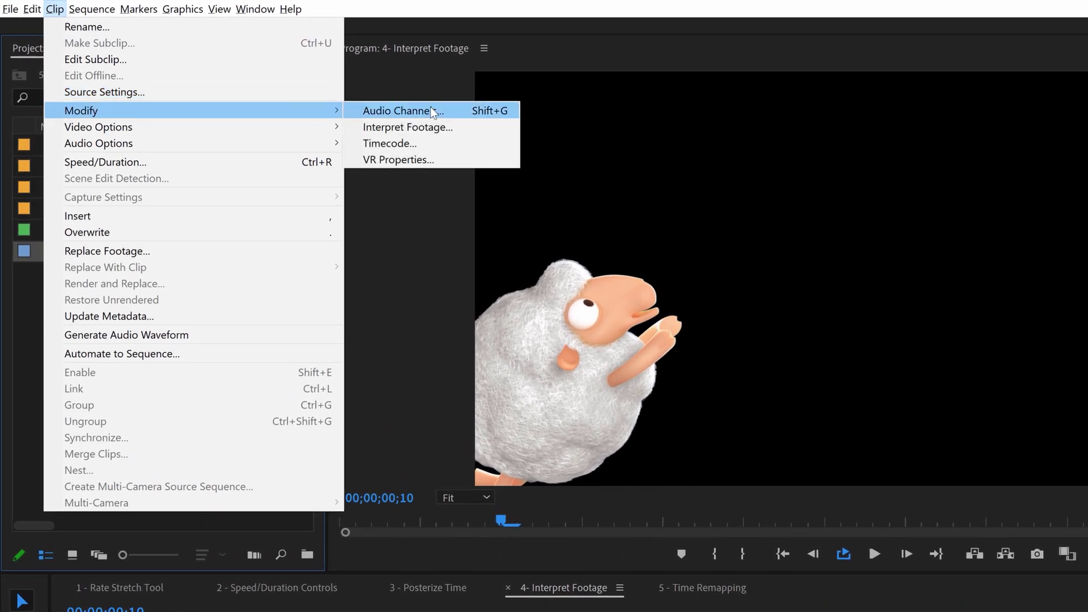
pyautogui.click(431, 128)
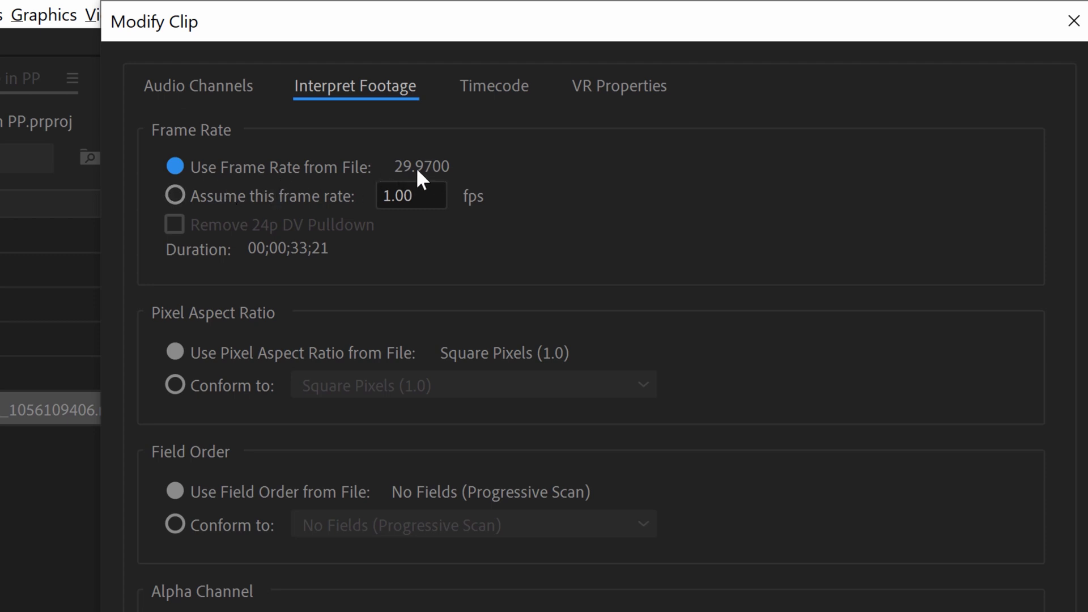
pyautogui.click(172, 197)
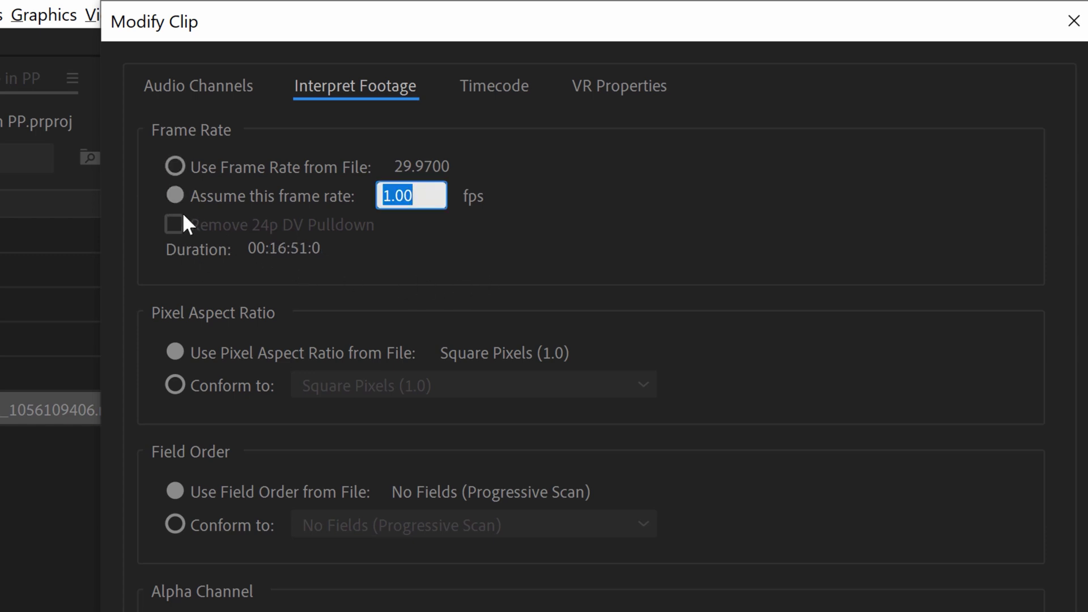
pyautogui.write('1')
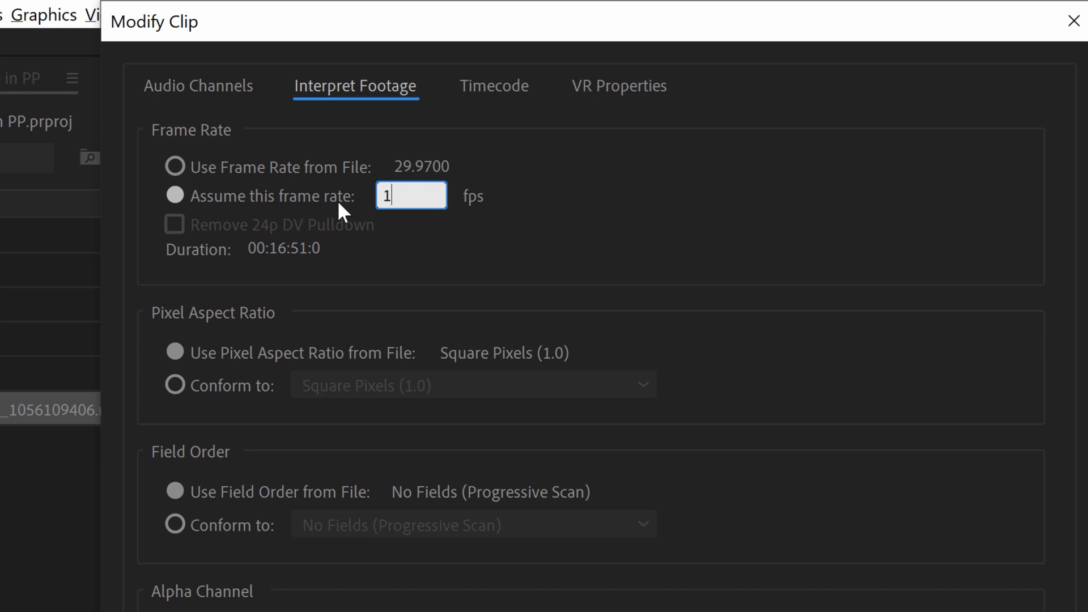
pyautogui.write('2')
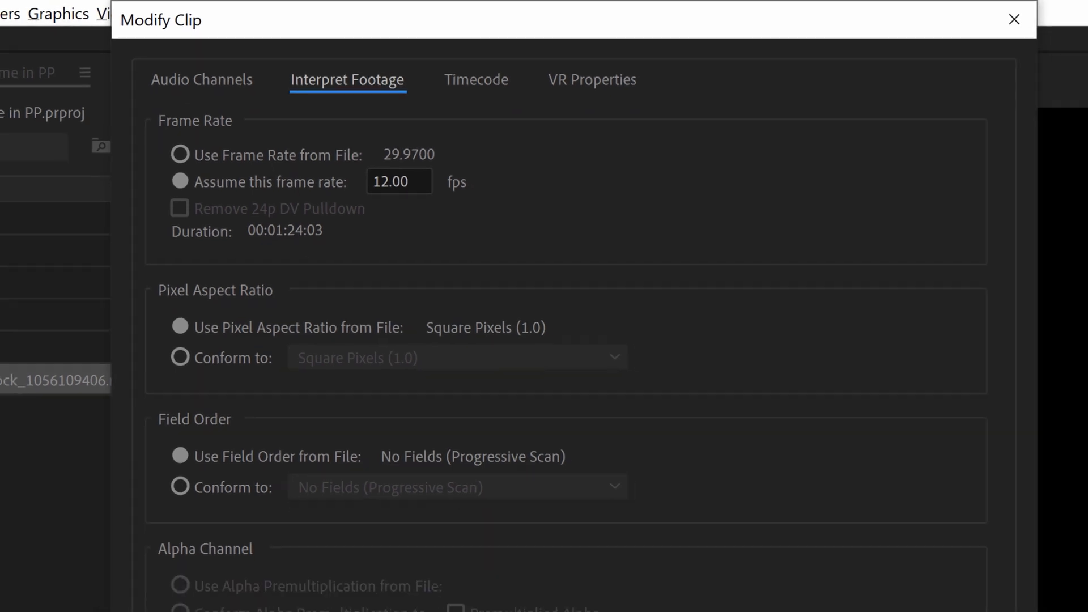
pyautogui.click(503, 597)
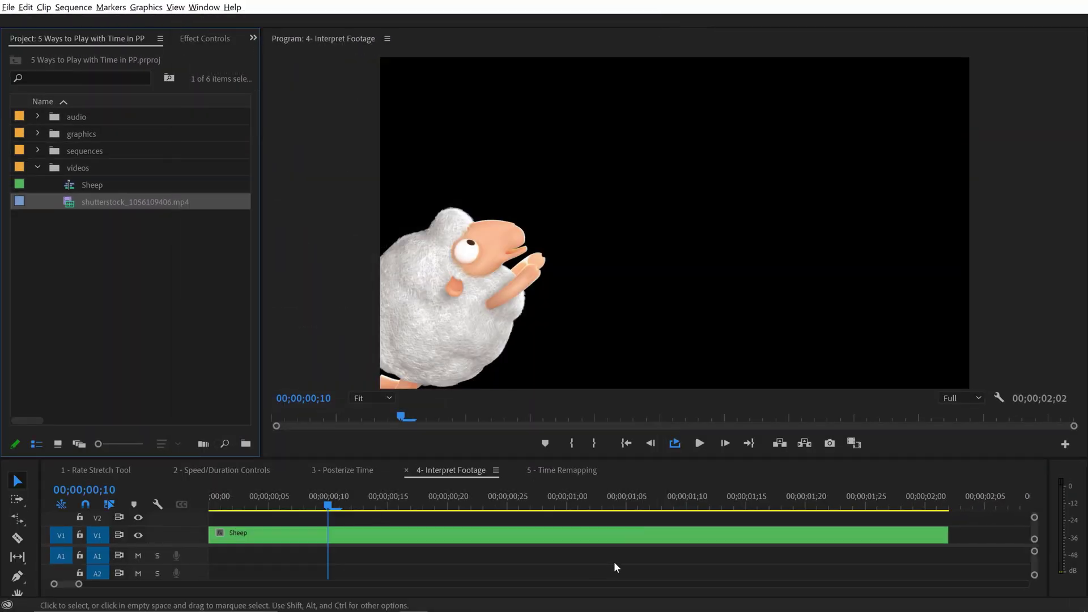
pyautogui.click(615, 536)
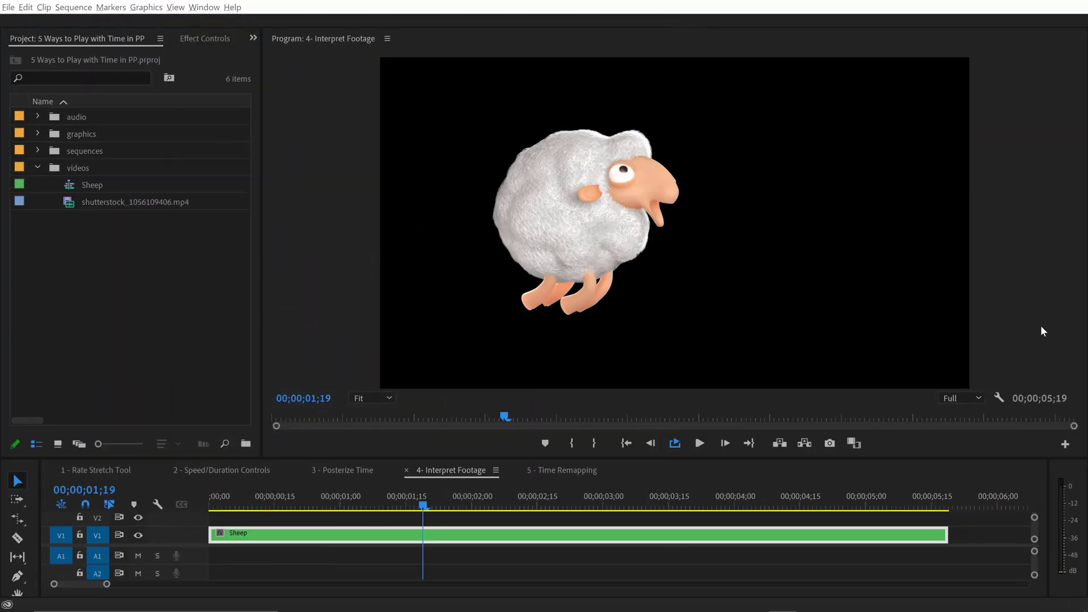
pyautogui.click(1012, 522)
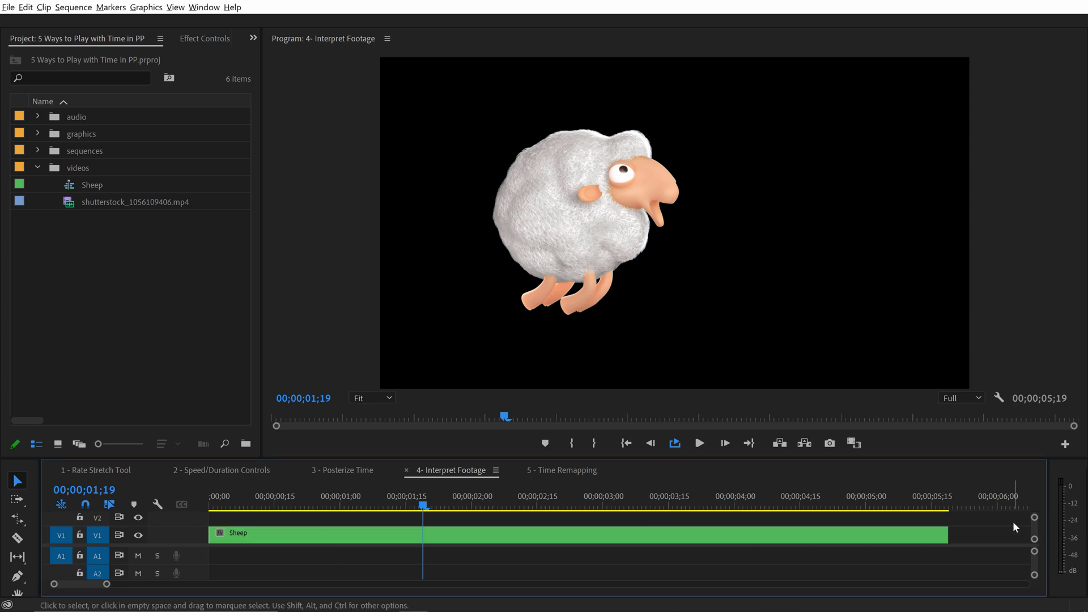
pyautogui.press('Home')
# Expand the V1 track to reveal the Sheep clip's keyframe line and enlarge the timeline
pyautogui.press('space')
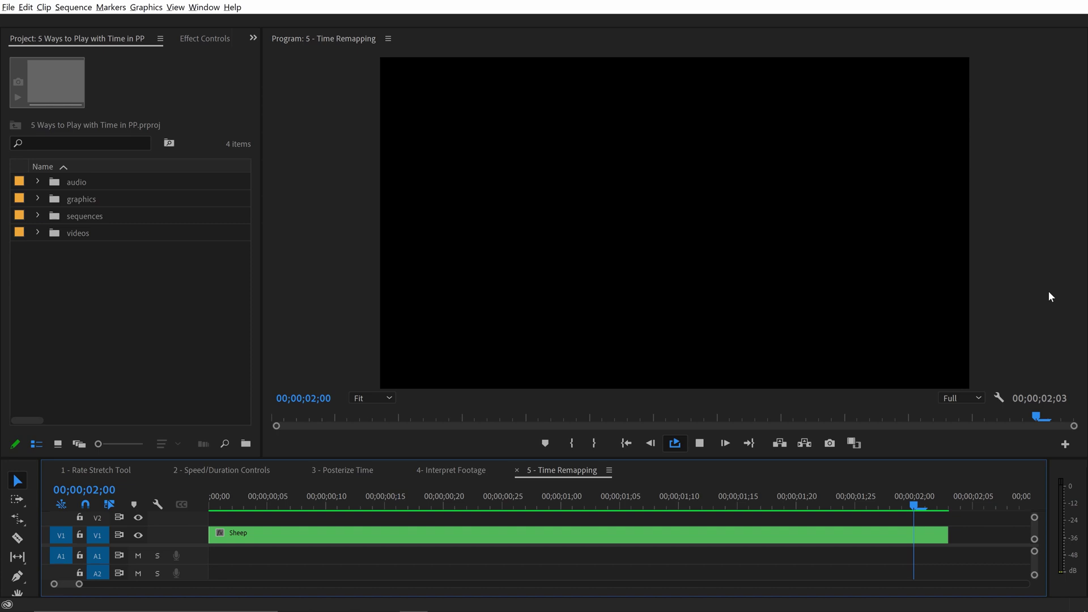
pyautogui.press('space')
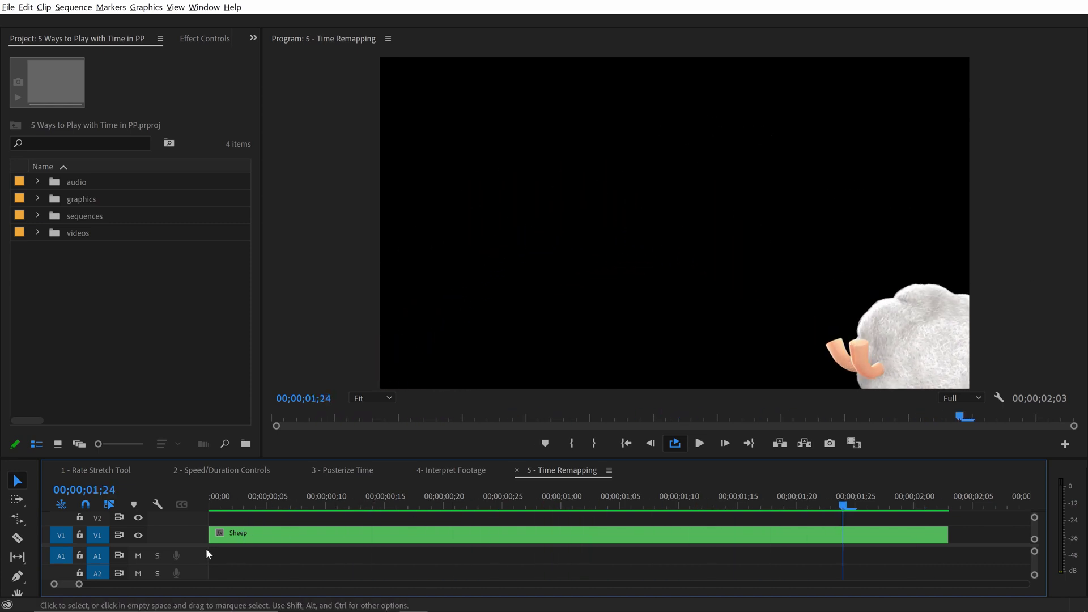
pyautogui.moveTo(195, 545); pyautogui.dragTo(195, 562)
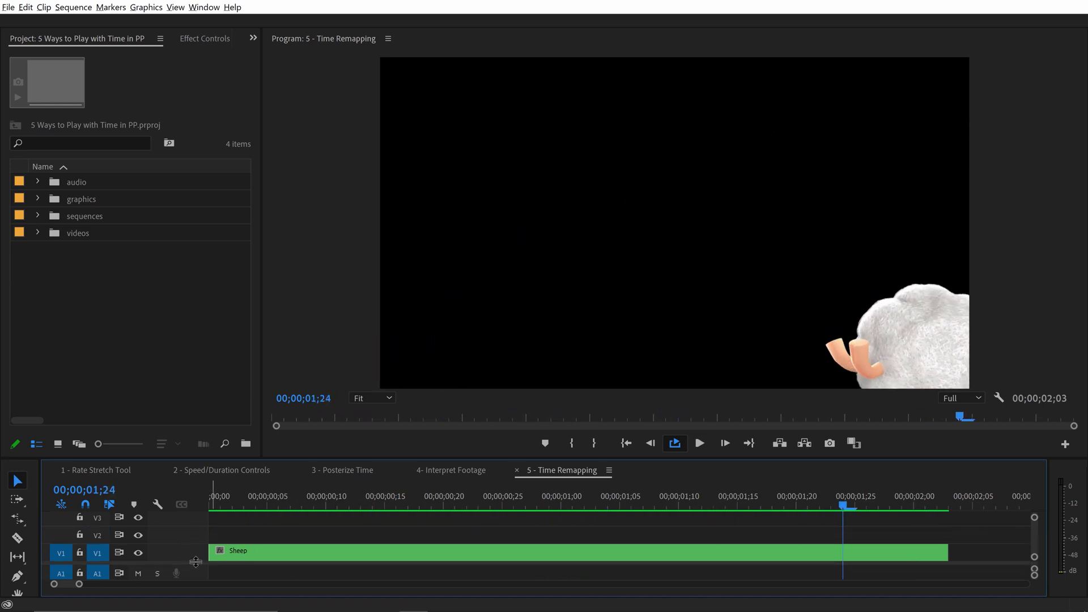
pyautogui.doubleClick(198, 552)
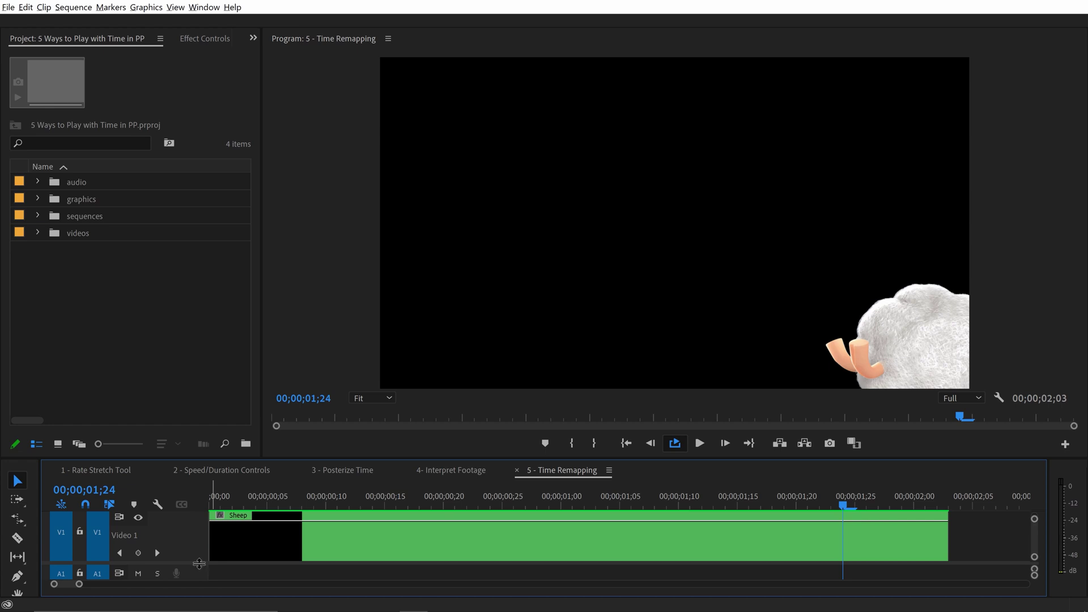
pyautogui.moveTo(347, 458); pyautogui.dragTo(348, 417)
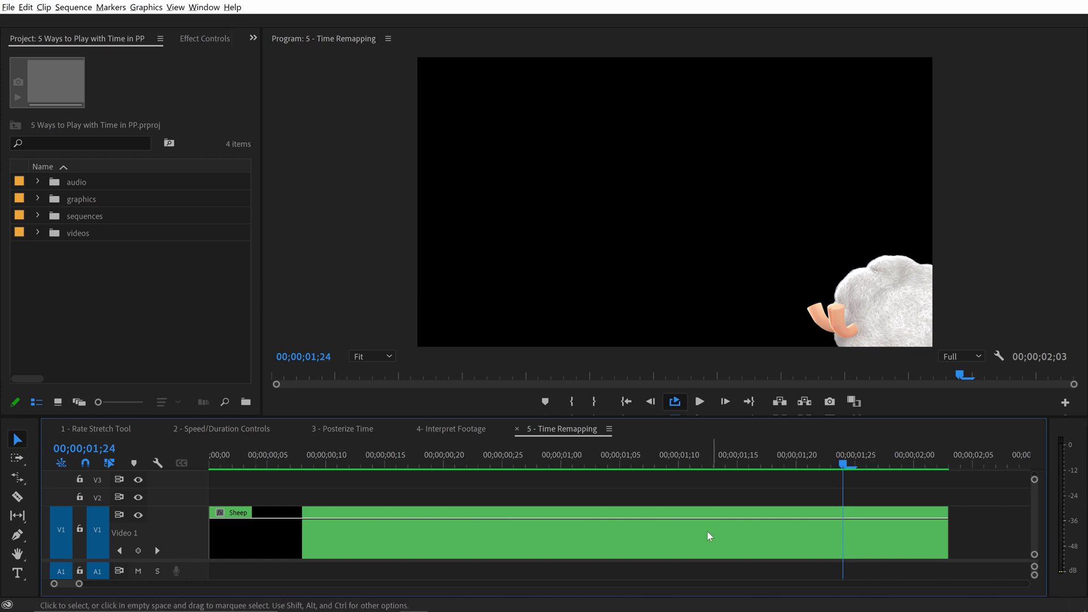
# Show the Sheep clip's Time Remapping > Speed keyframe line on the timeline
pyautogui.rightClick(485, 542)
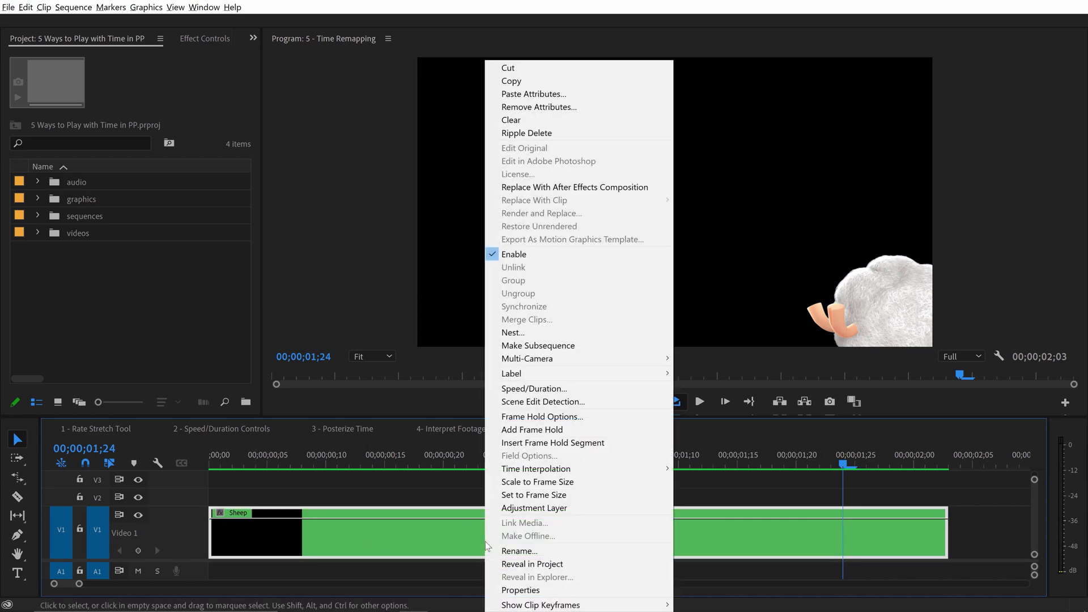
pyautogui.moveTo(564, 606)
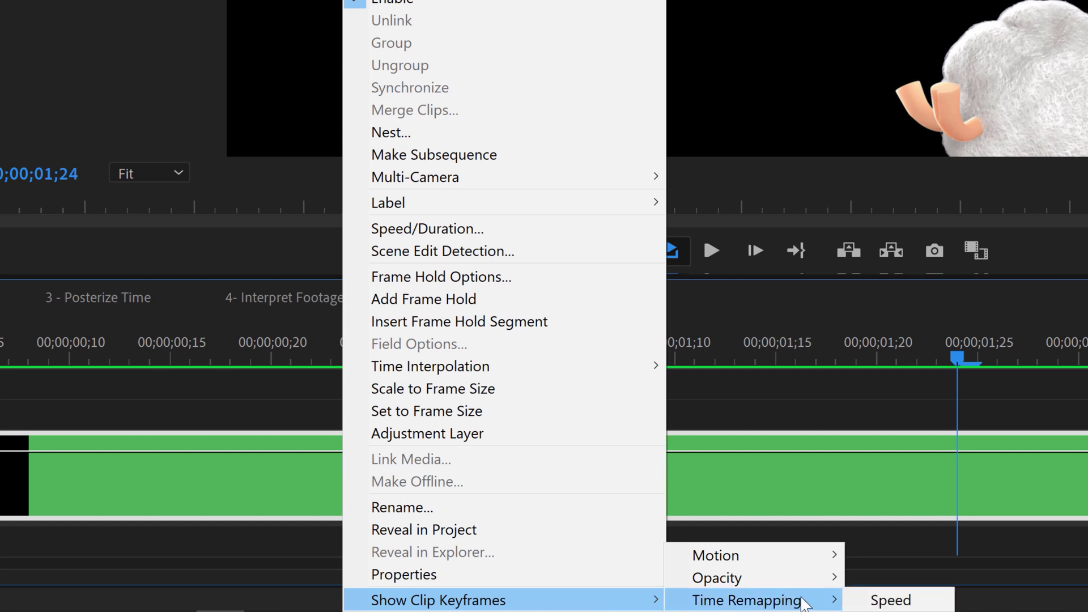
pyautogui.click(893, 601)
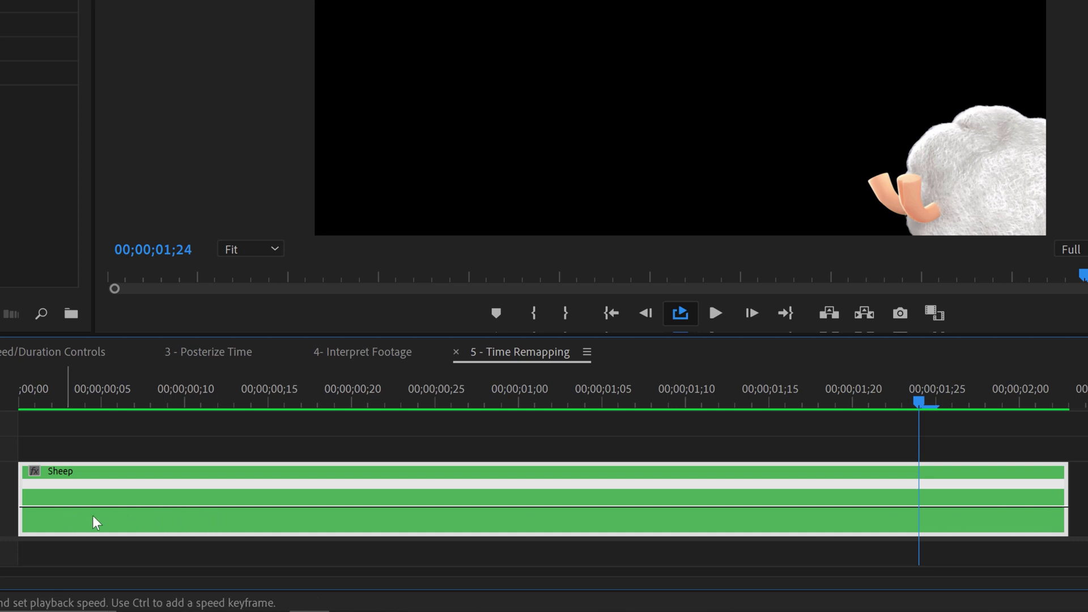
# Add two speed keyframes on the Sheep clip and scrub and play to check the motion
pyautogui.keyDown('ctrl'); pyautogui.click(255, 514); pyautogui.keyUp('ctrl')
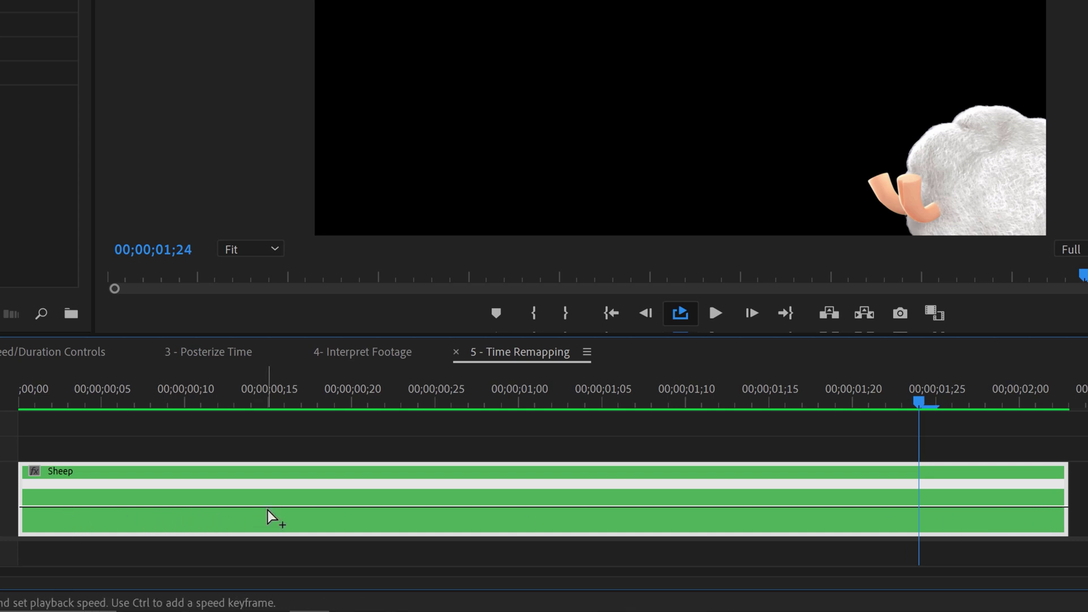
pyautogui.keyDown('ctrl'); pyautogui.click(354, 508); pyautogui.keyUp('ctrl')
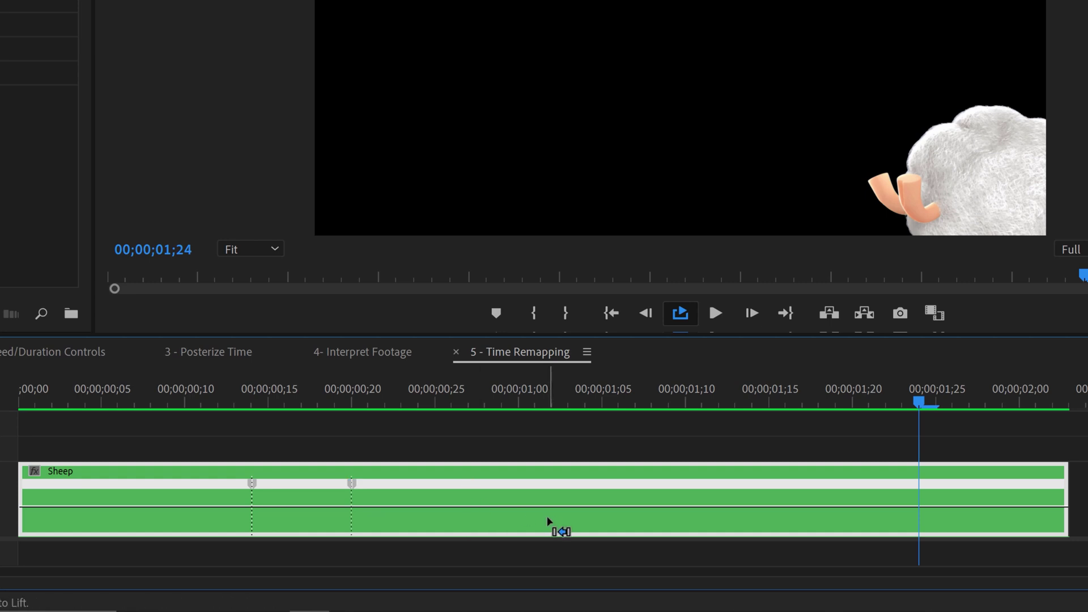
pyautogui.moveTo(226, 383); pyautogui.dragTo(276, 405)
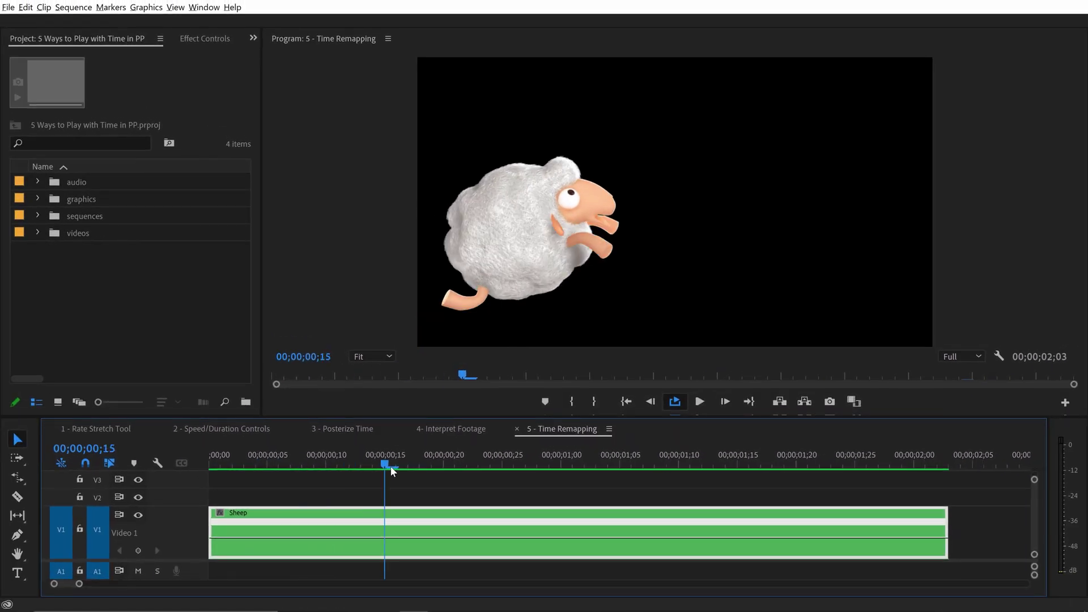
pyautogui.moveTo(390, 466); pyautogui.dragTo(610, 461)
pyautogui.press('space')
pyautogui.moveTo(808, 466); pyautogui.dragTo(679, 460)
# Add a speed keyframe where the move changes and raise the opening section to about 150%
pyautogui.keyDown('ctrl'); pyautogui.click(465, 538); pyautogui.keyUp('ctrl')
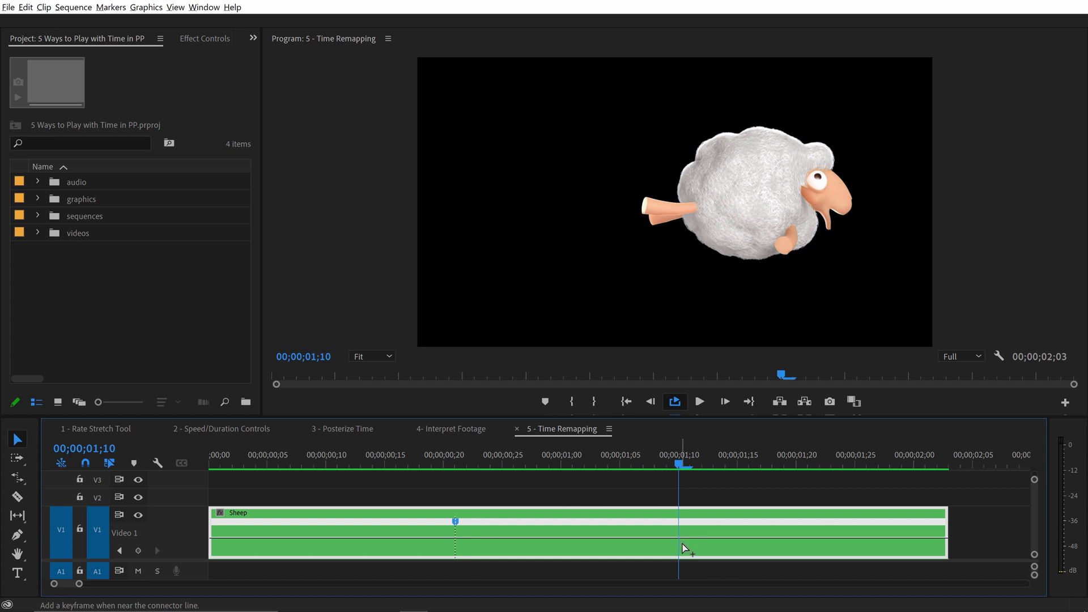
pyautogui.moveTo(492, 466); pyautogui.dragTo(405, 474)
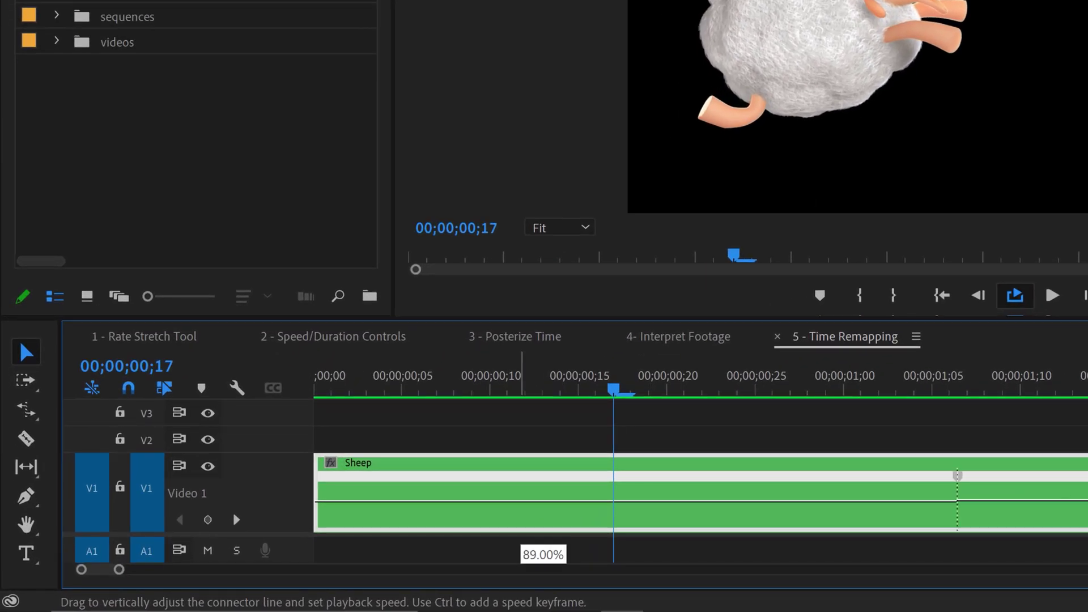
pyautogui.moveTo(545, 502); pyautogui.dragTo(544, 499)
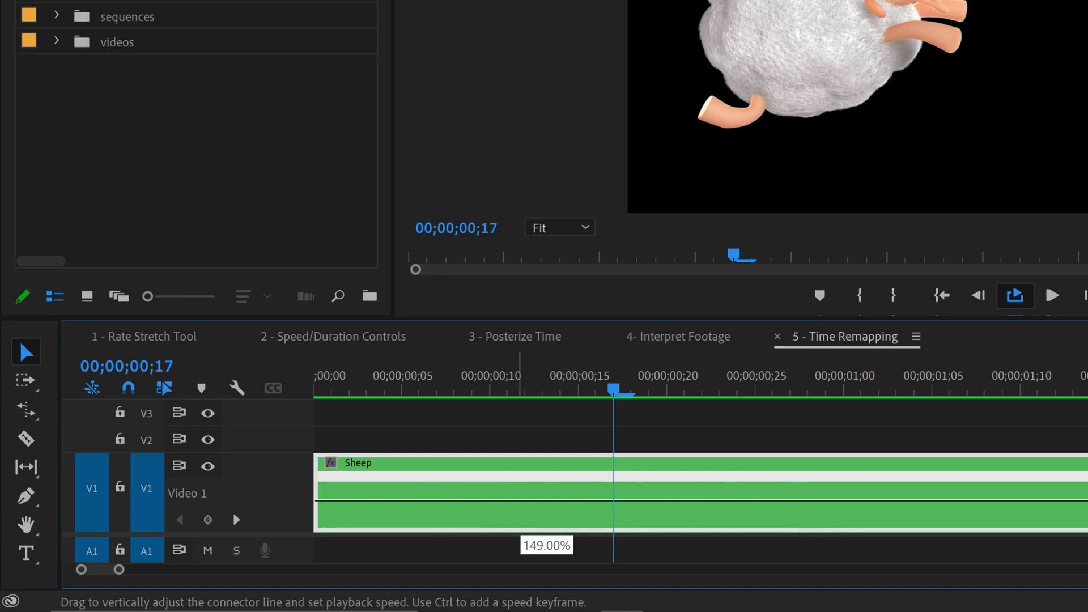
pyautogui.moveTo(546, 499); pyautogui.dragTo(546, 495)
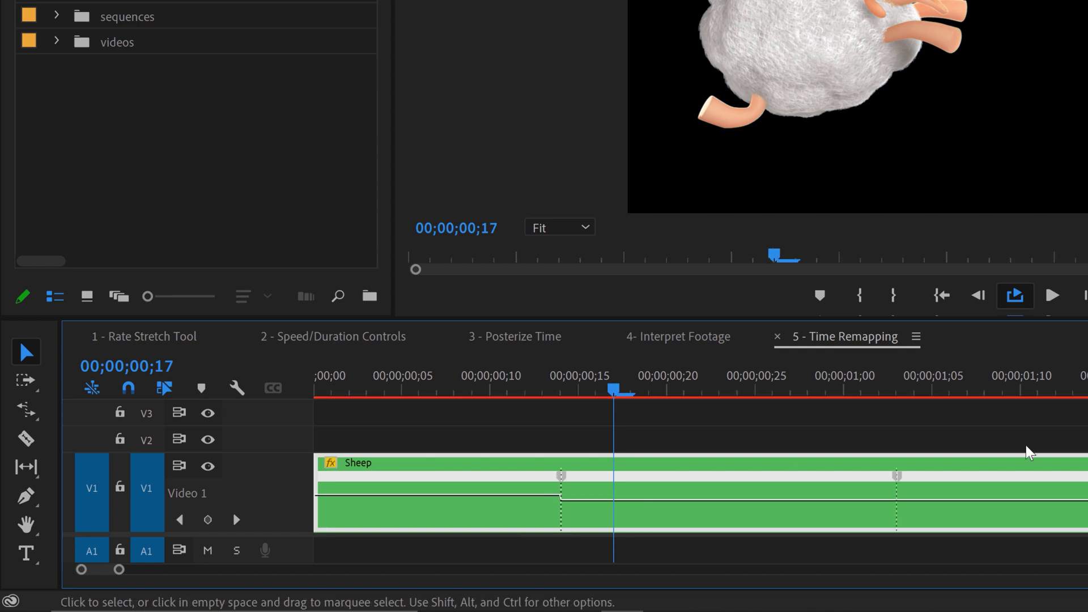
pyautogui.press('-')
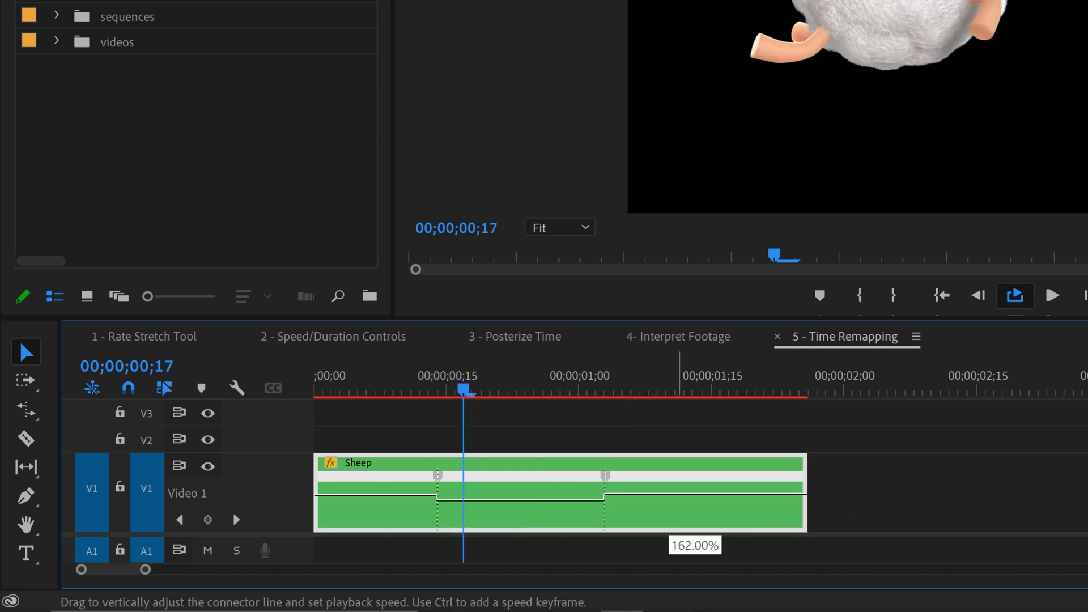
# Speed up the closing section, slow the middle to 59%, and replay from the start
pyautogui.moveTo(694, 495); pyautogui.dragTo(695, 494)
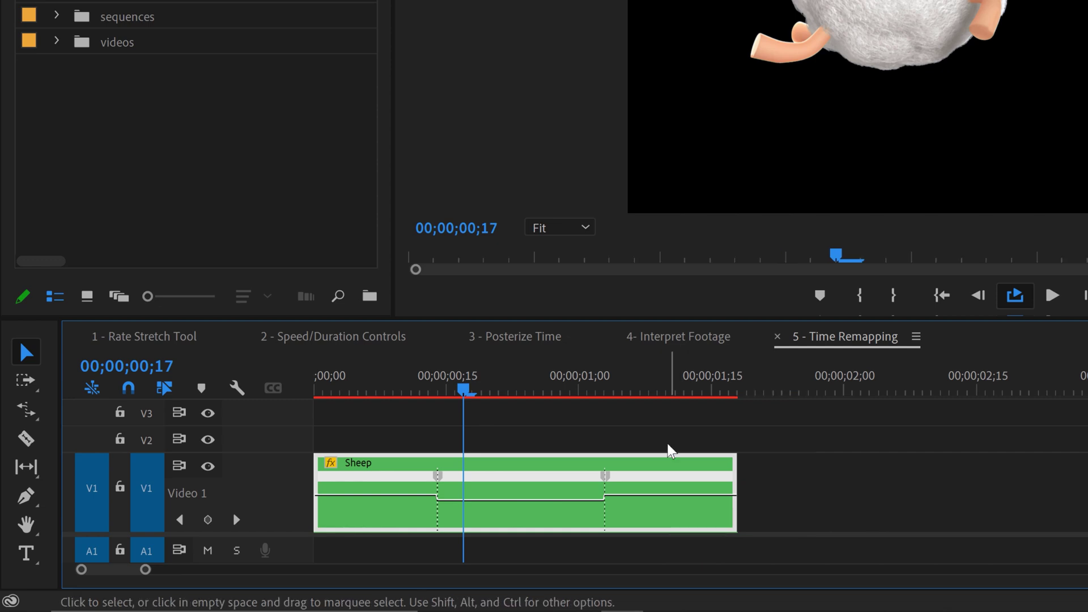
pyautogui.click(421, 377)
pyautogui.press('space')
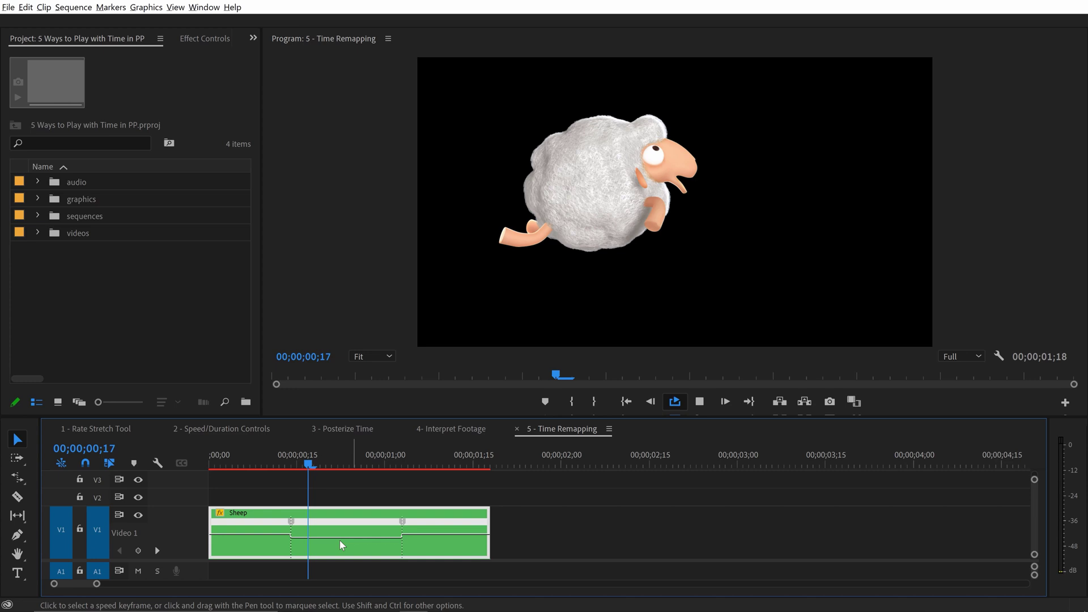
pyautogui.press('space')
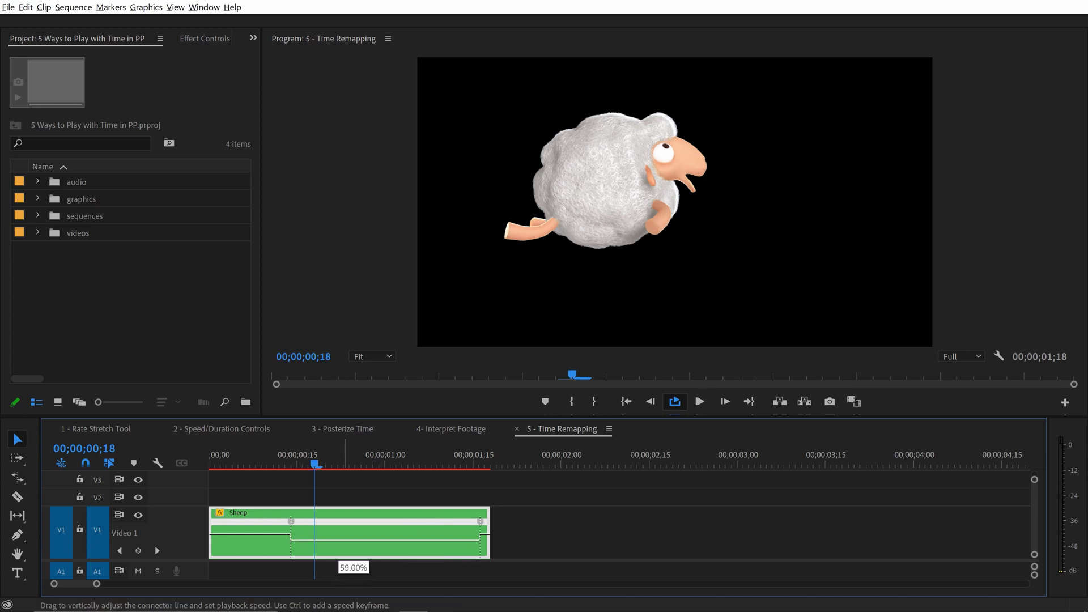
pyautogui.moveTo(346, 540); pyautogui.dragTo(347, 551)
pyautogui.press('Home')
pyautogui.press('space')
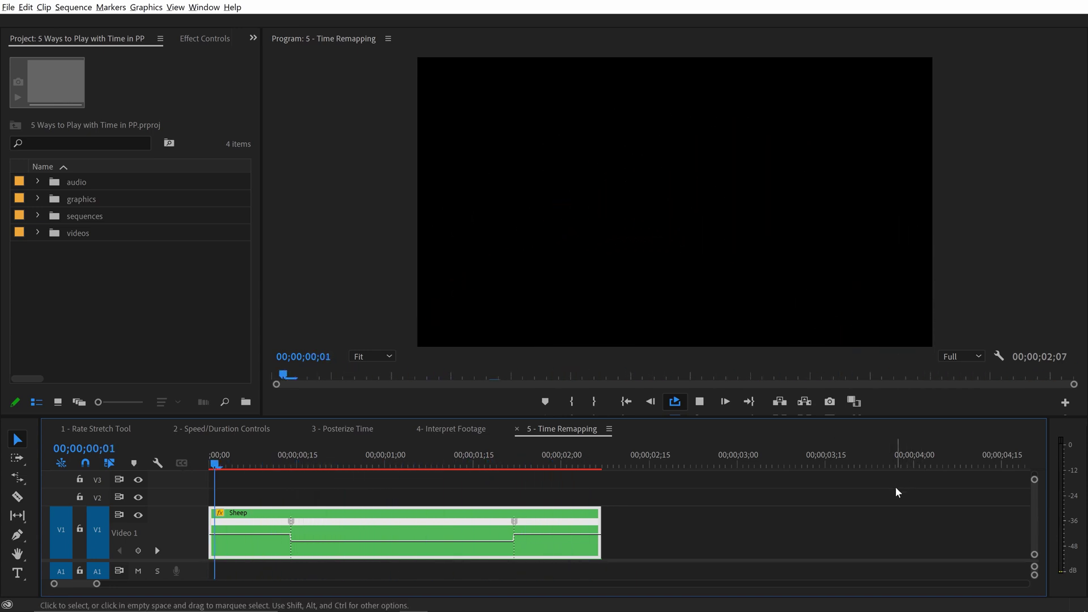
# Split both speed keyframes into gradual ramps and curve them into smooth eases
pyautogui.press('space')
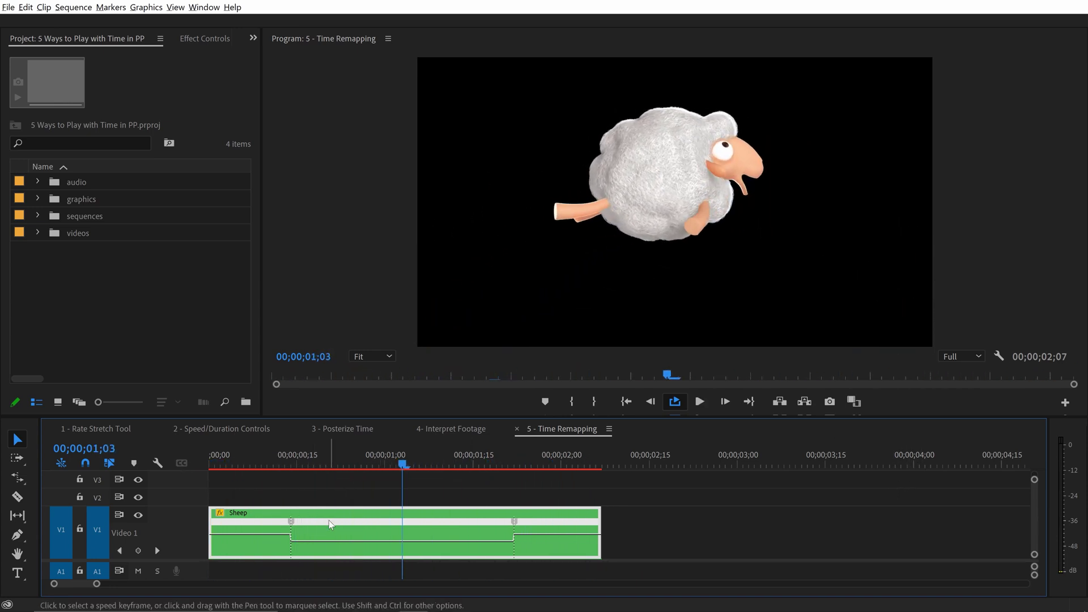
pyautogui.moveTo(295, 527); pyautogui.dragTo(318, 521)
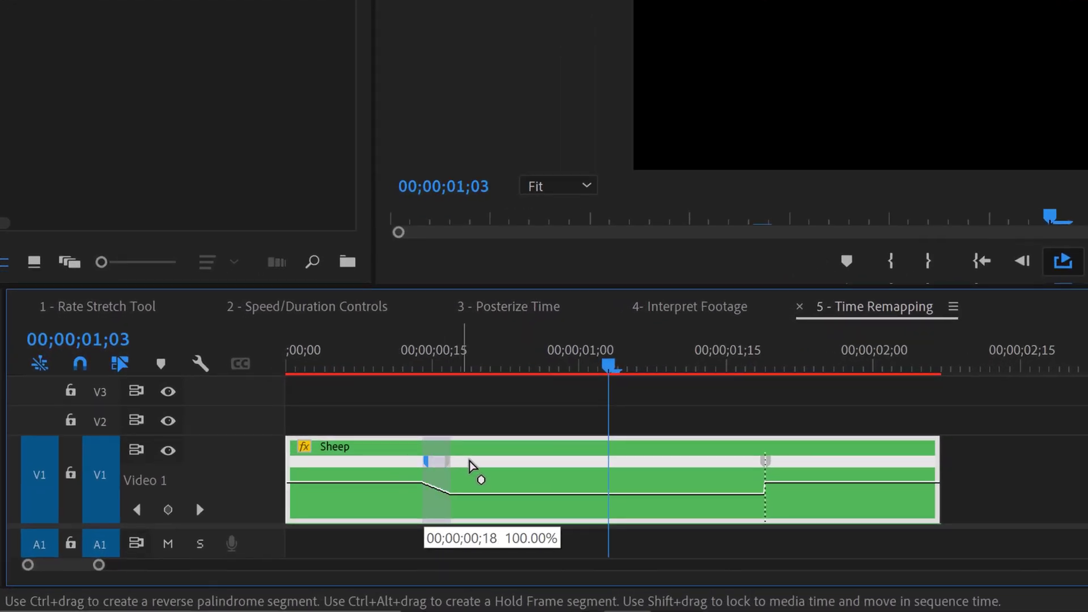
pyautogui.moveTo(524, 467); pyautogui.dragTo(530, 470)
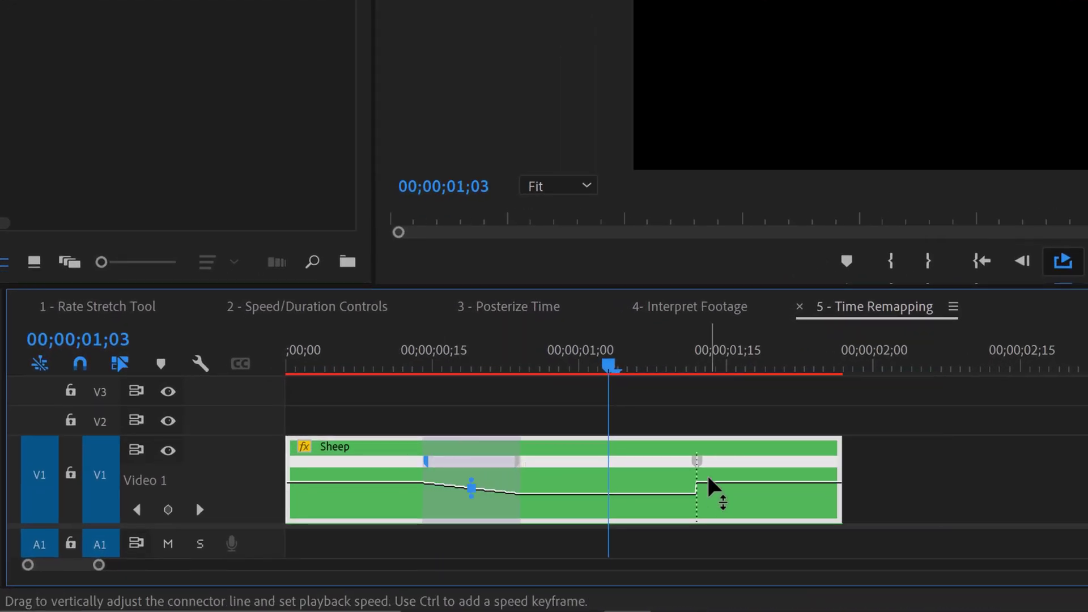
pyautogui.moveTo(699, 465); pyautogui.dragTo(644, 463)
pyautogui.click(688, 488)
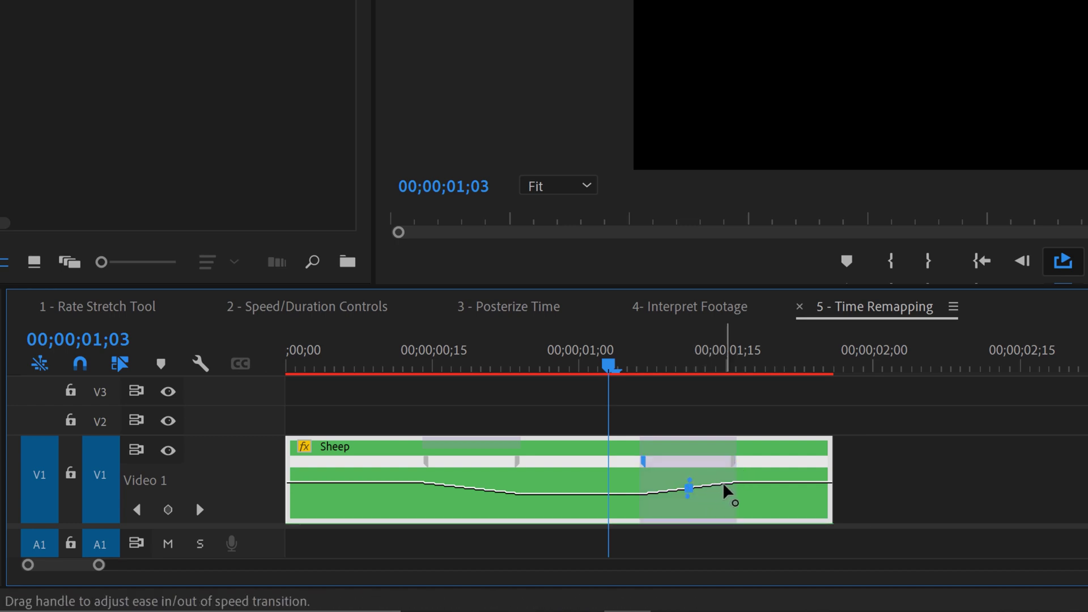
# Slow the middle section to 45% and speed up the opening and closing sections further
pyautogui.press('=')
pyautogui.click(788, 357)
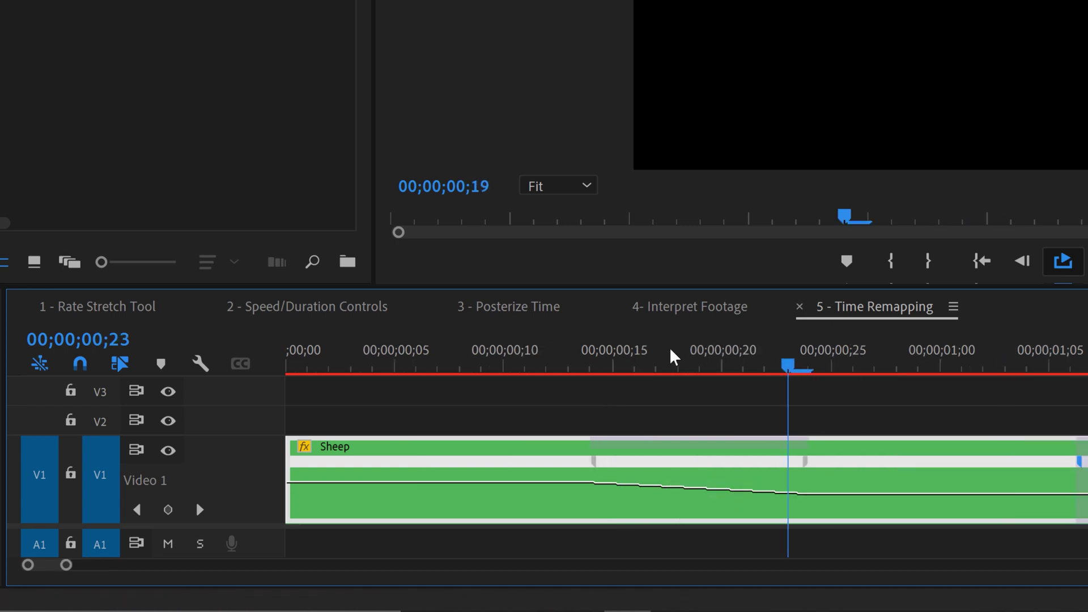
pyautogui.moveTo(673, 357)
pyautogui.mouseDown()
pyautogui.moveTo(492, 371)
pyautogui.moveTo(678, 360)
pyautogui.mouseUp()
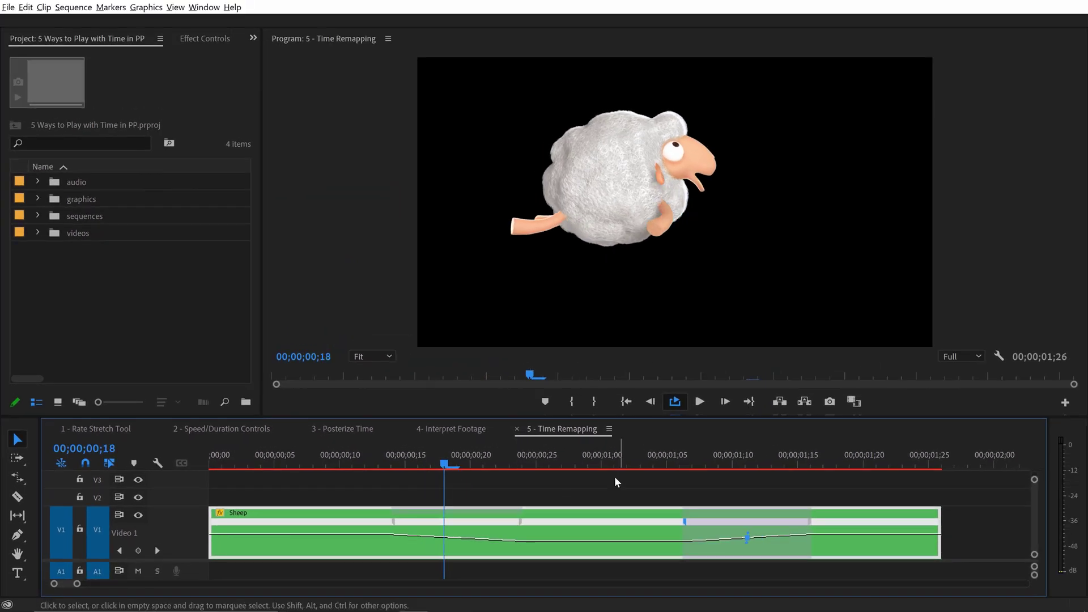
pyautogui.moveTo(604, 547); pyautogui.dragTo(604, 550)
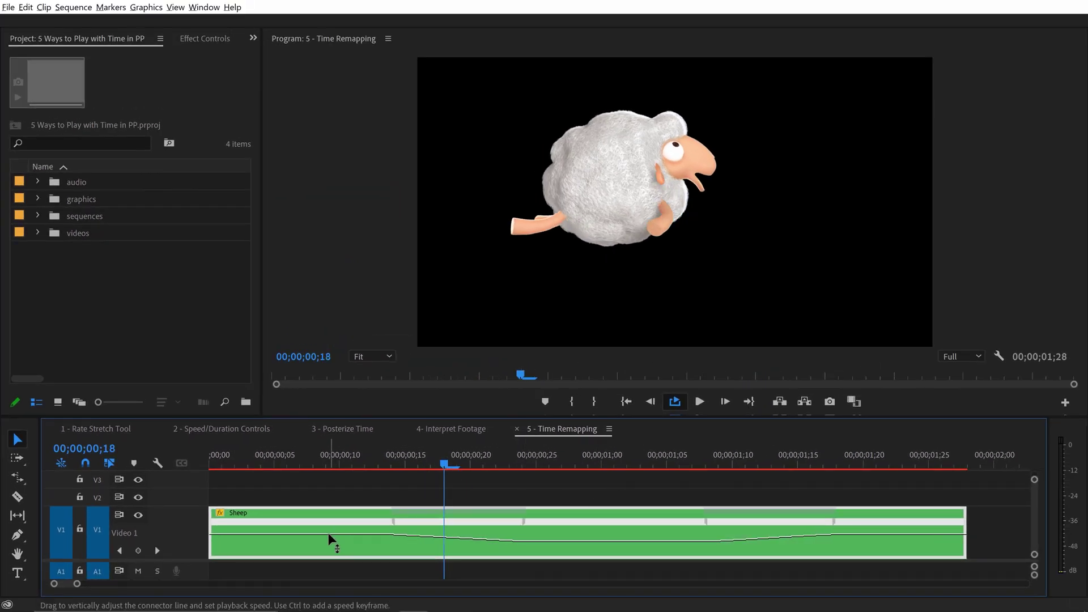
pyautogui.moveTo(328, 541); pyautogui.dragTo(330, 535)
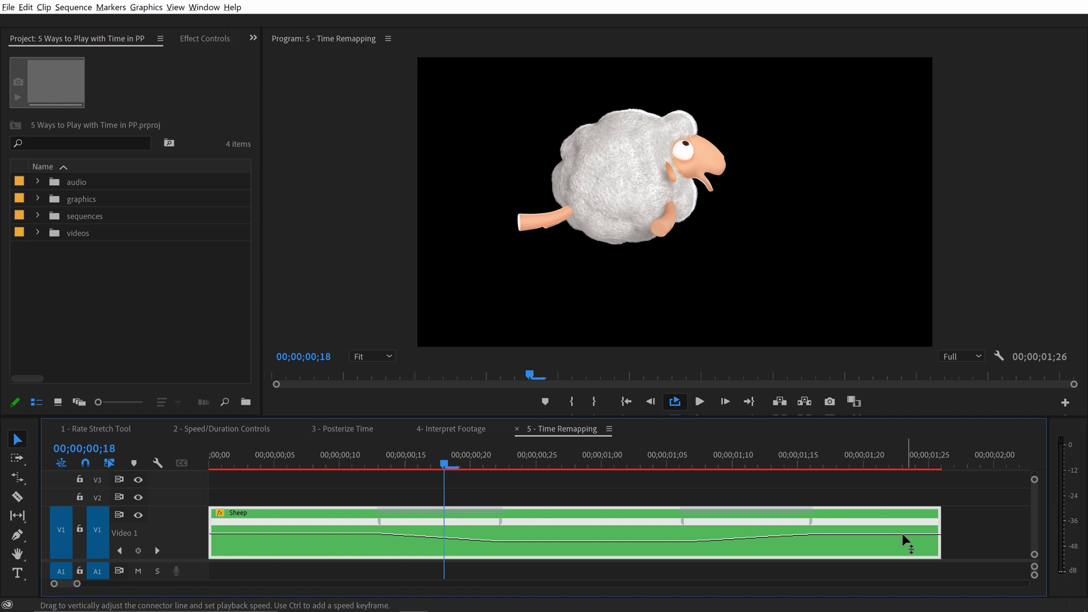
pyautogui.moveTo(902, 533); pyautogui.dragTo(901, 528)
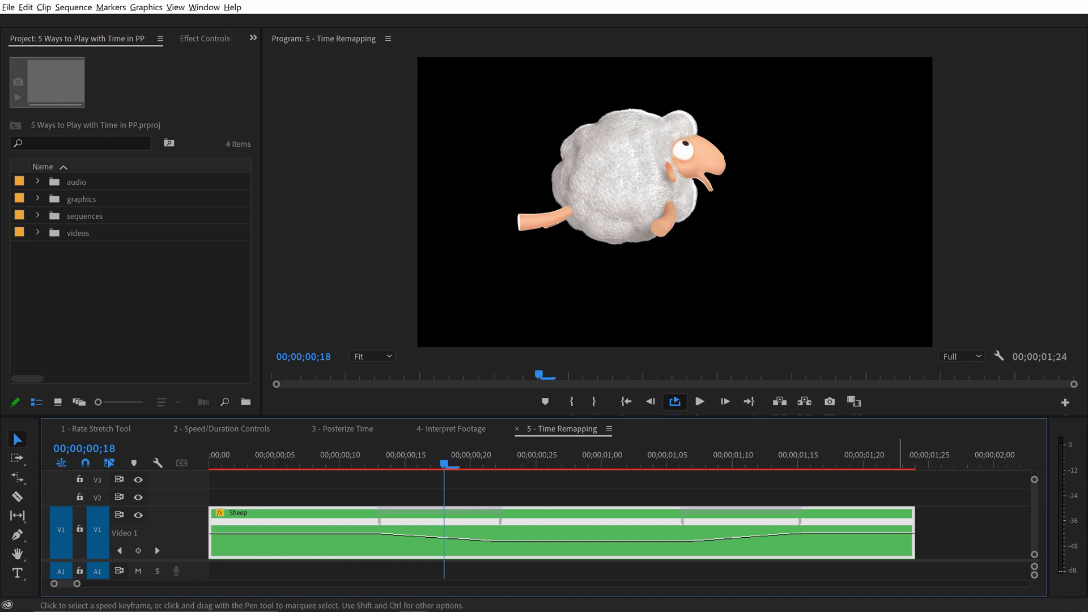
pyautogui.press('-')
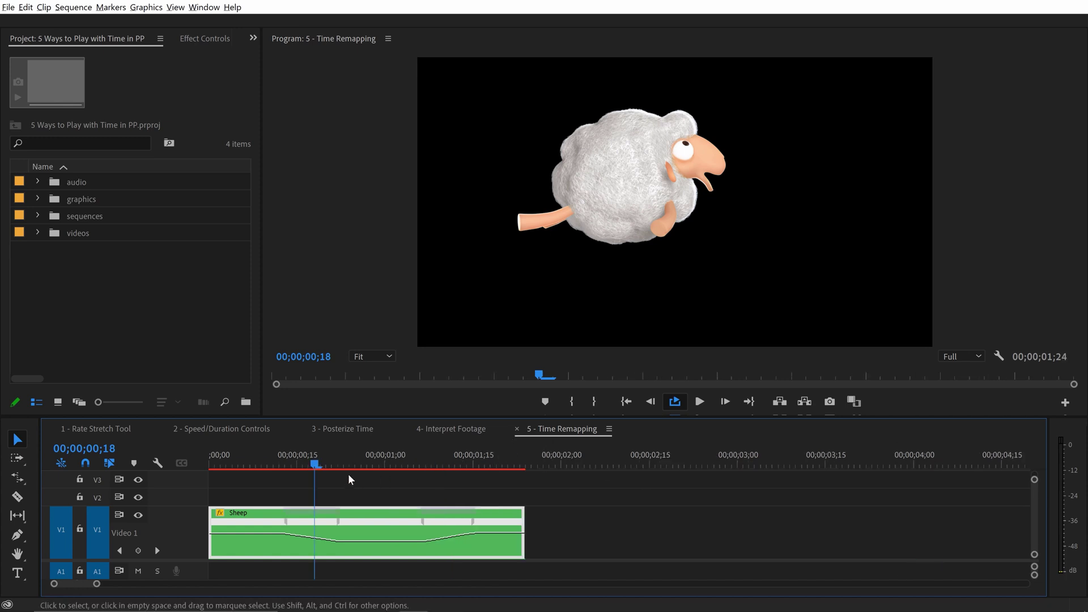
# Play the eased clip, then set the Sheep clip's time interpolation to Optical Flow
pyautogui.press('Home')
pyautogui.press('space')
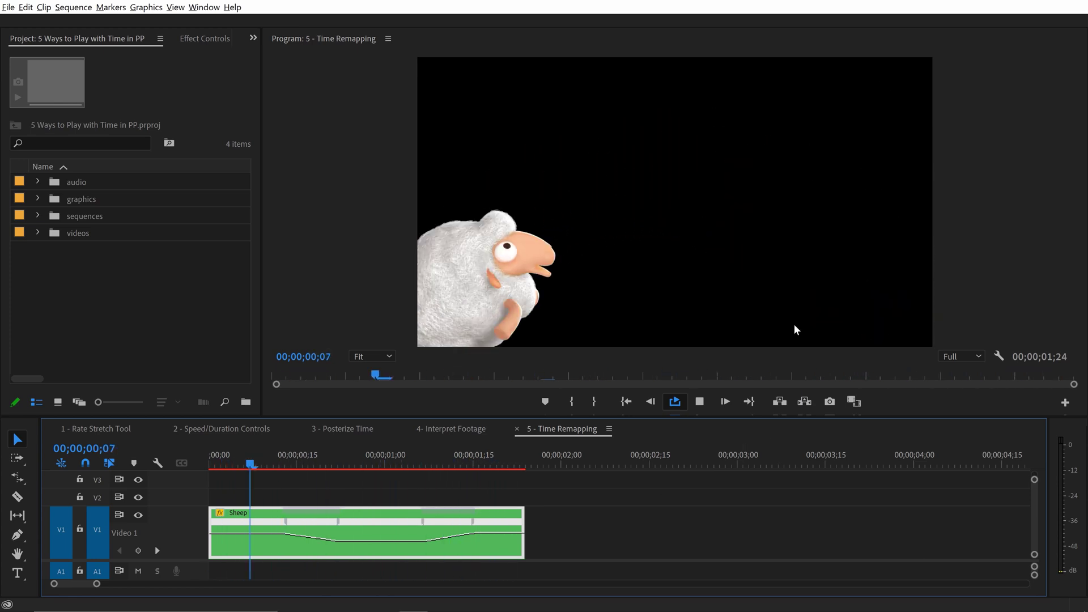
pyautogui.press('=')
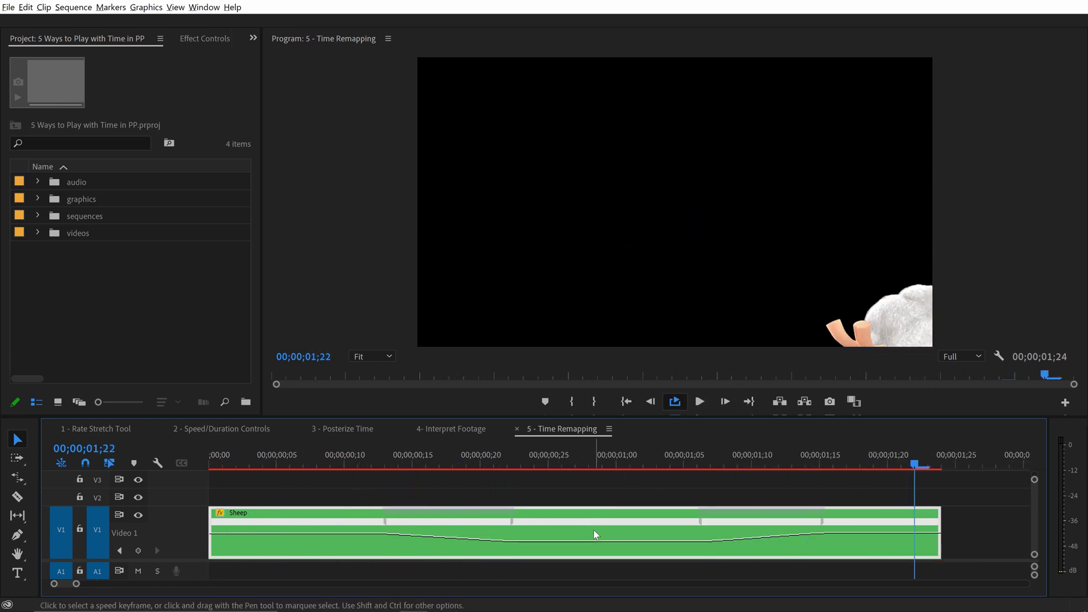
pyautogui.rightClick(593, 530)
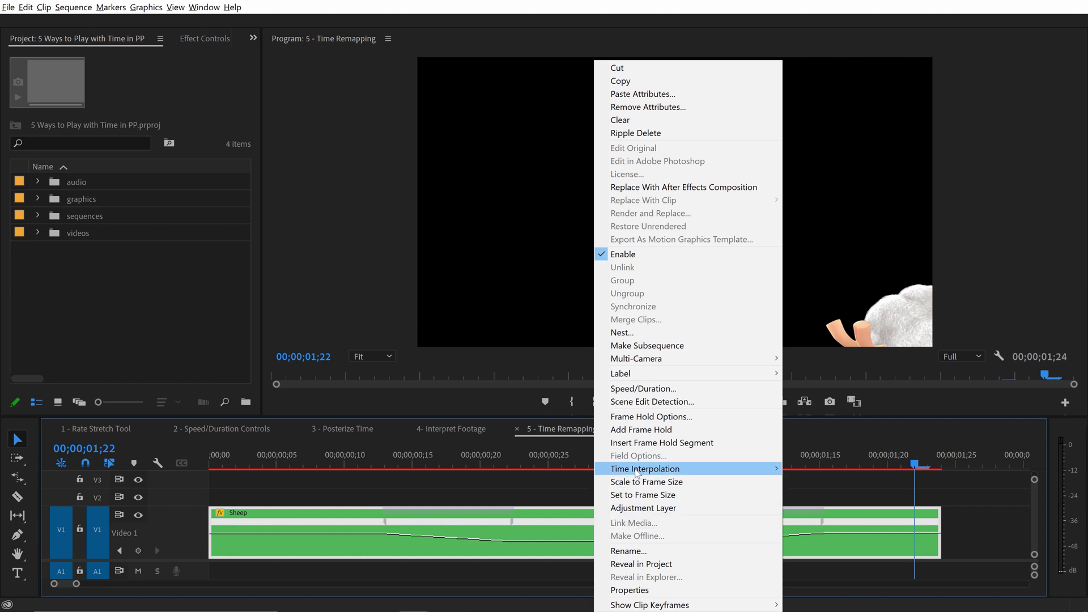
pyautogui.moveTo(737, 469)
pyautogui.click(816, 495)
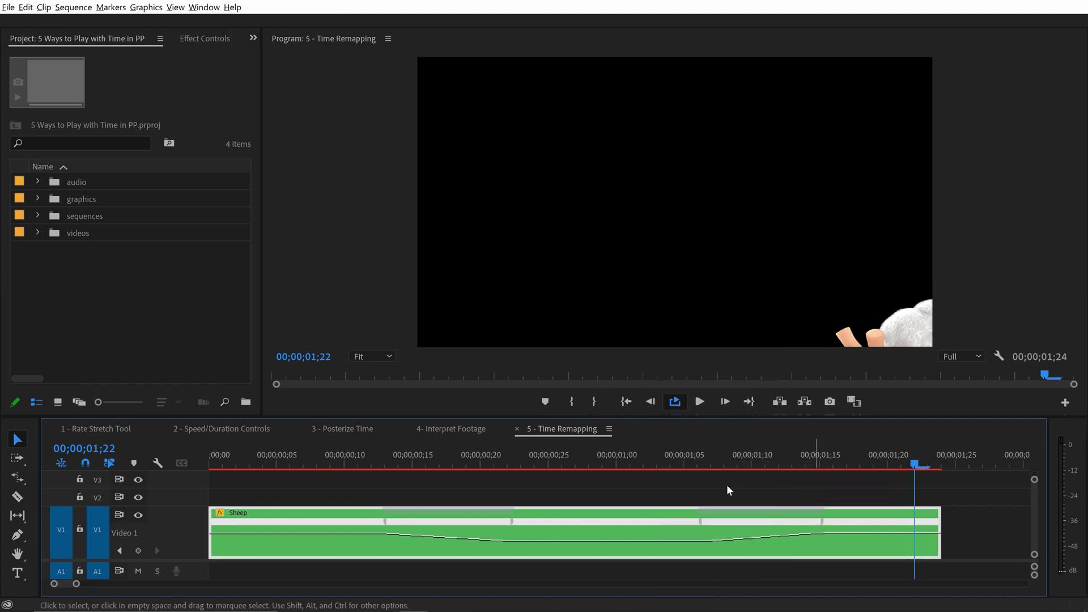
# Render the sequence's effects from In to Out for smooth playback
pyautogui.moveTo(619, 456); pyautogui.dragTo(211, 457)
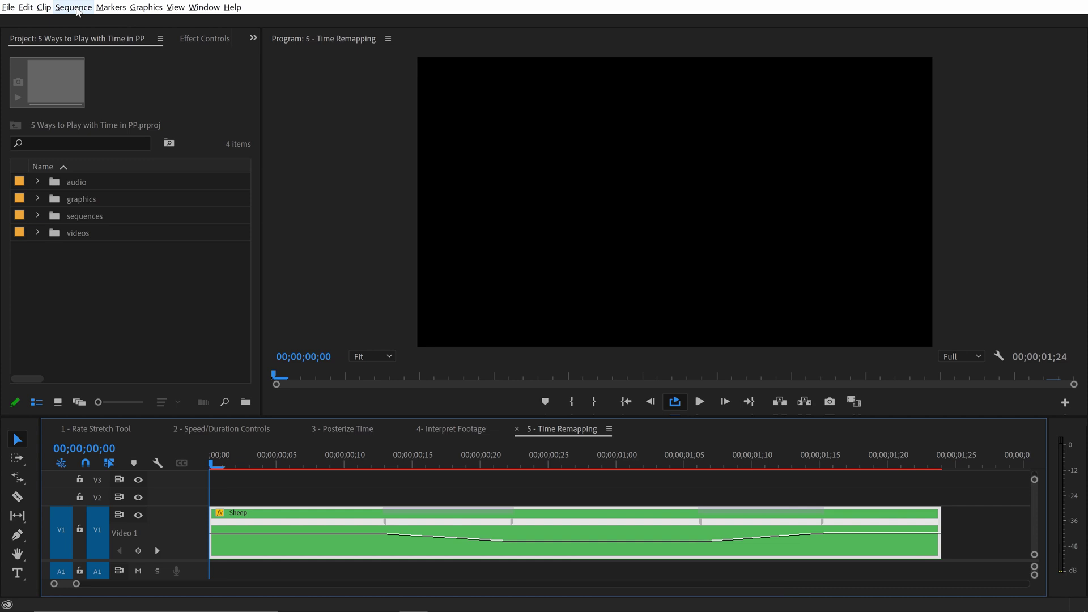
pyautogui.click(74, 7)
pyautogui.click(108, 35)
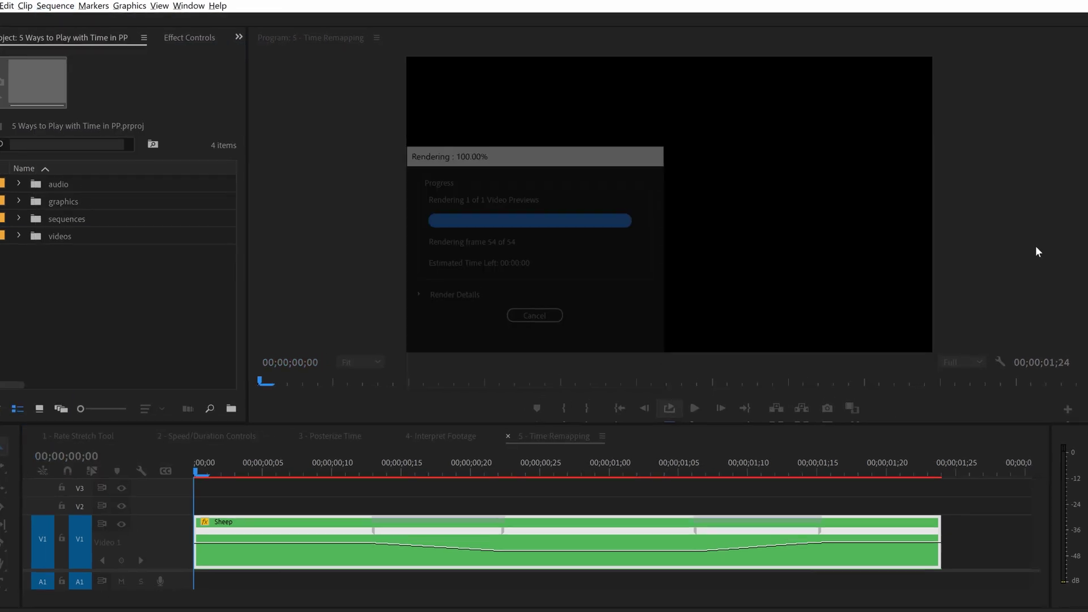